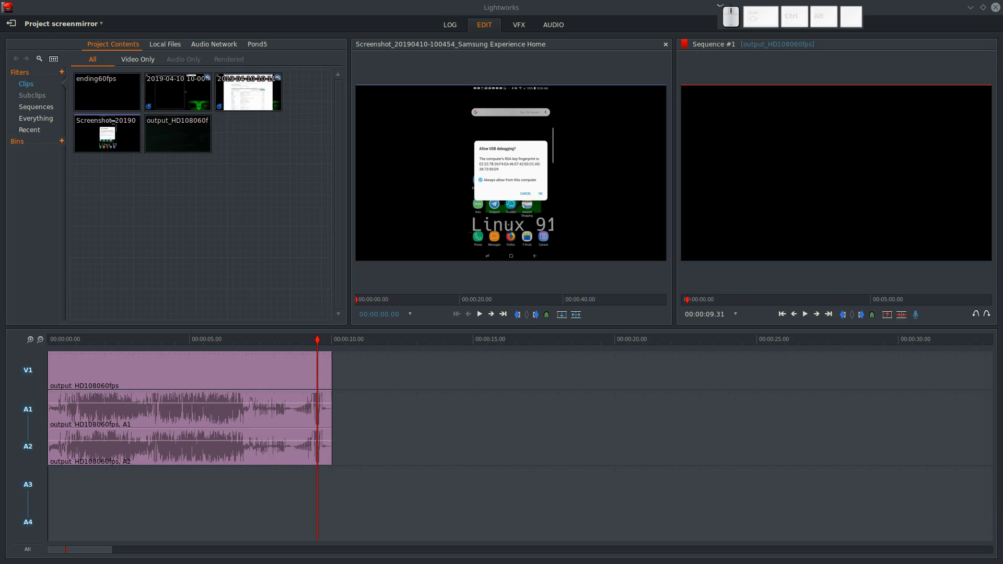
{"action": "left_click_drag", "start_coordinate": [170, 344], "coordinate": [242, 339]}
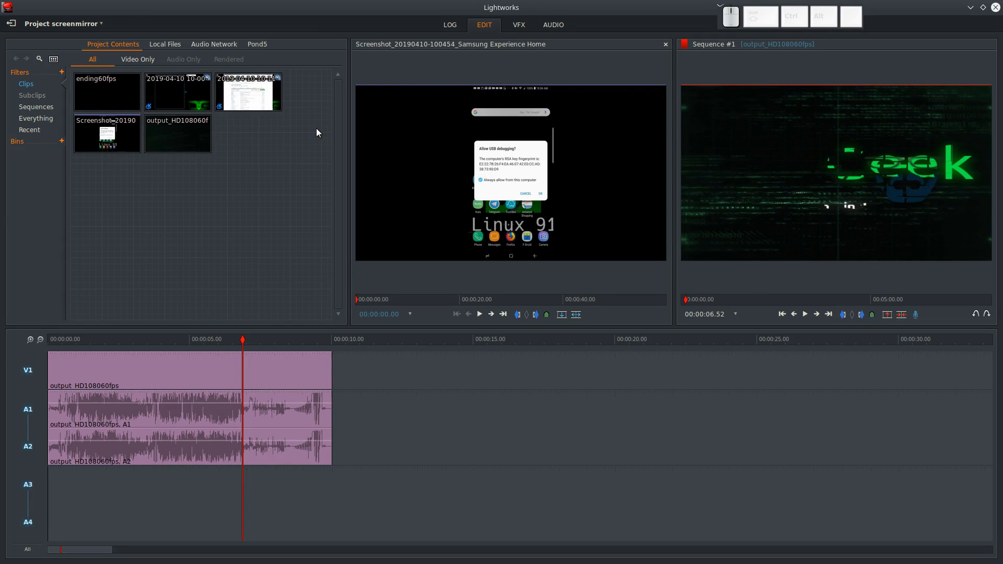
{"action": "left_click", "coordinate": [211, 180]}
{"action": "left_click", "coordinate": [174, 92]}
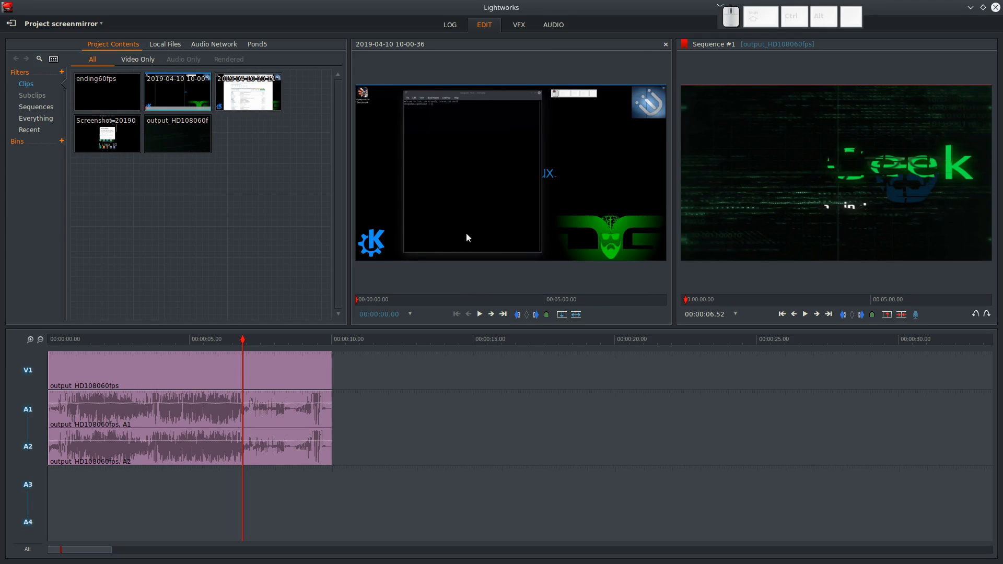
{"action": "left_click", "coordinate": [479, 314]}
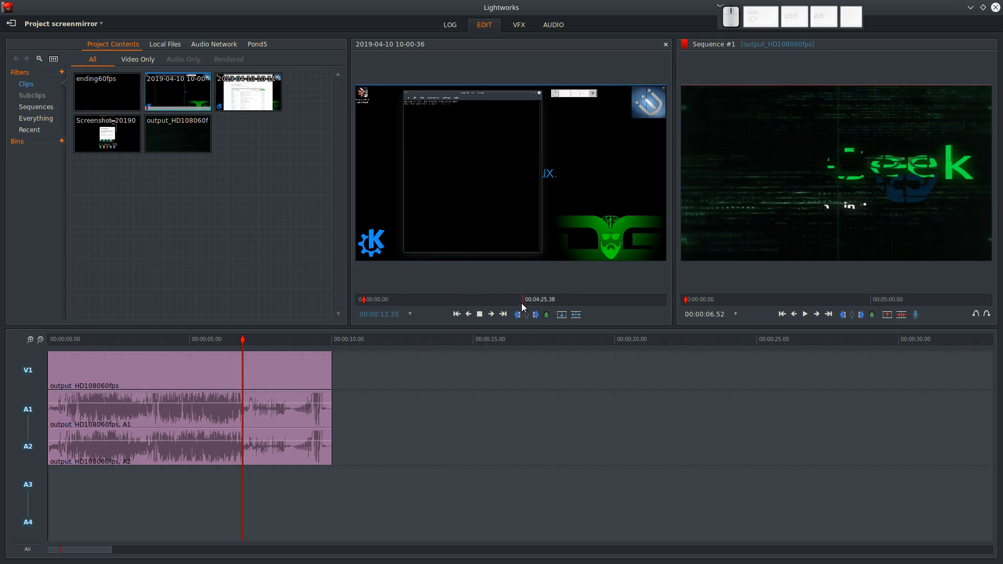
{"action": "left_click", "coordinate": [480, 314]}
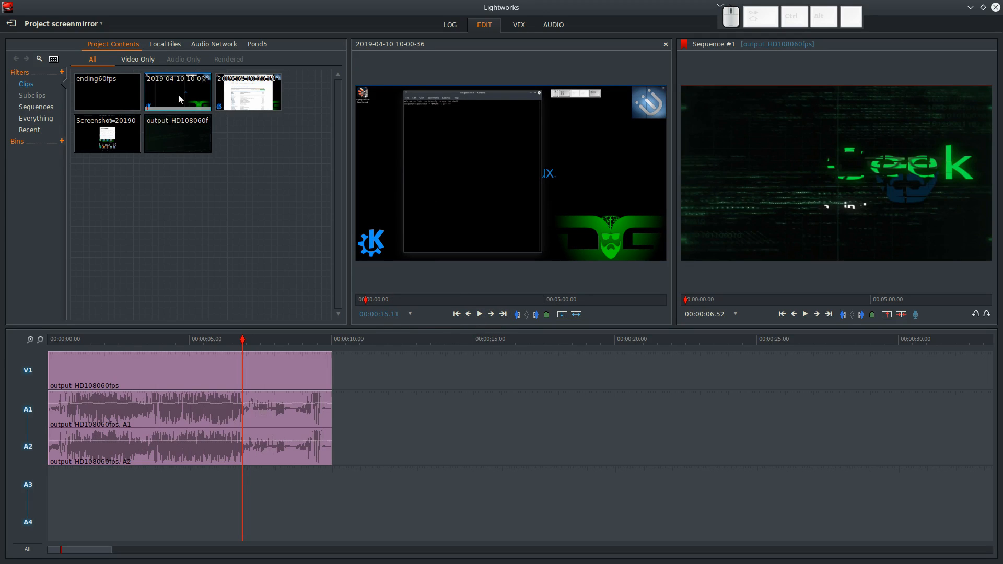
{"action": "left_click_drag", "start_coordinate": [179, 96], "coordinate": [332, 358]}
{"action": "left_click", "coordinate": [328, 339]}
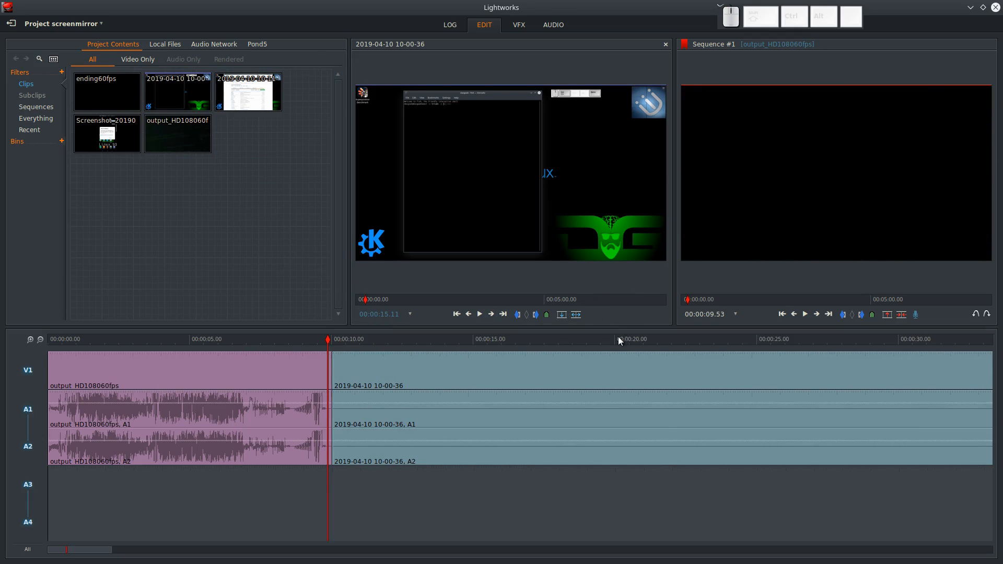
{"action": "left_click_drag", "start_coordinate": [374, 357], "coordinate": [109, 128]}
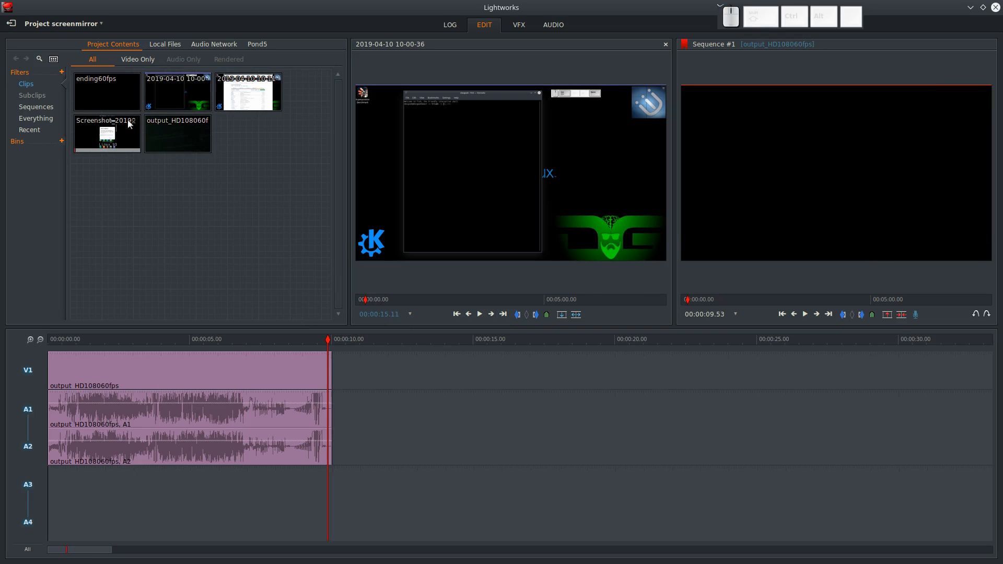
{"action": "left_click_drag", "start_coordinate": [161, 93], "coordinate": [377, 374]}
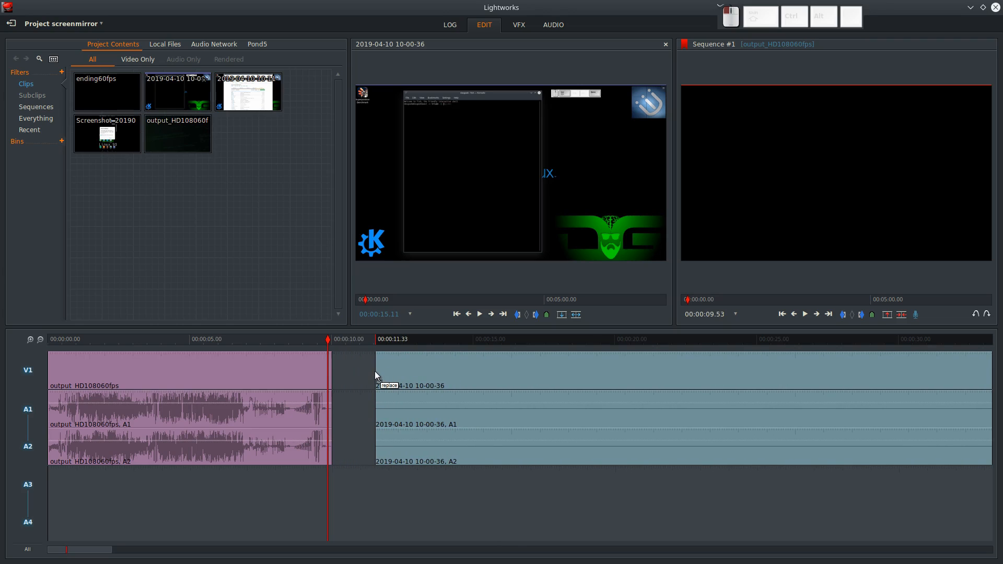
{"action": "left_click_drag", "start_coordinate": [375, 371], "coordinate": [328, 330]}
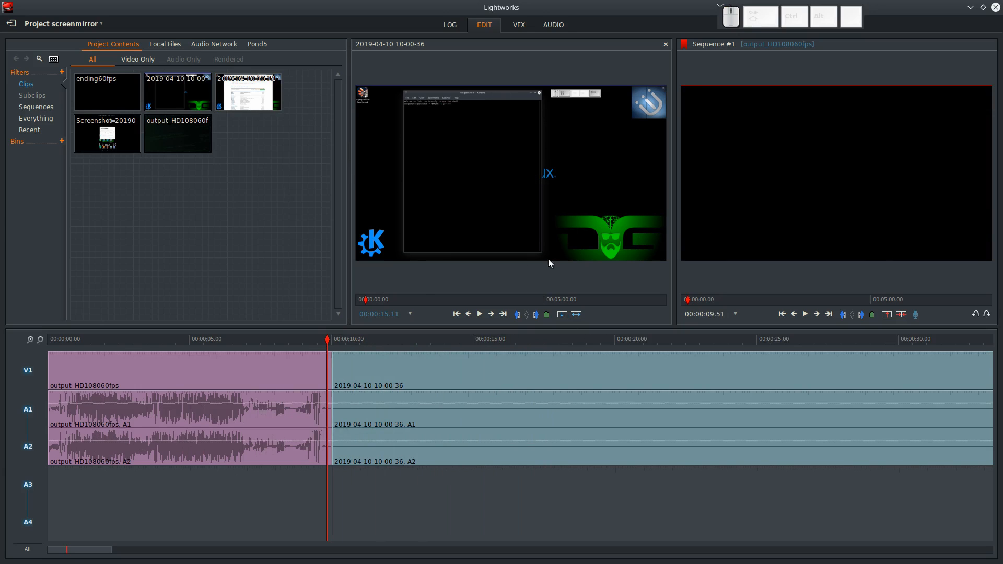
{"action": "left_click_drag", "start_coordinate": [332, 340], "coordinate": [378, 334]}
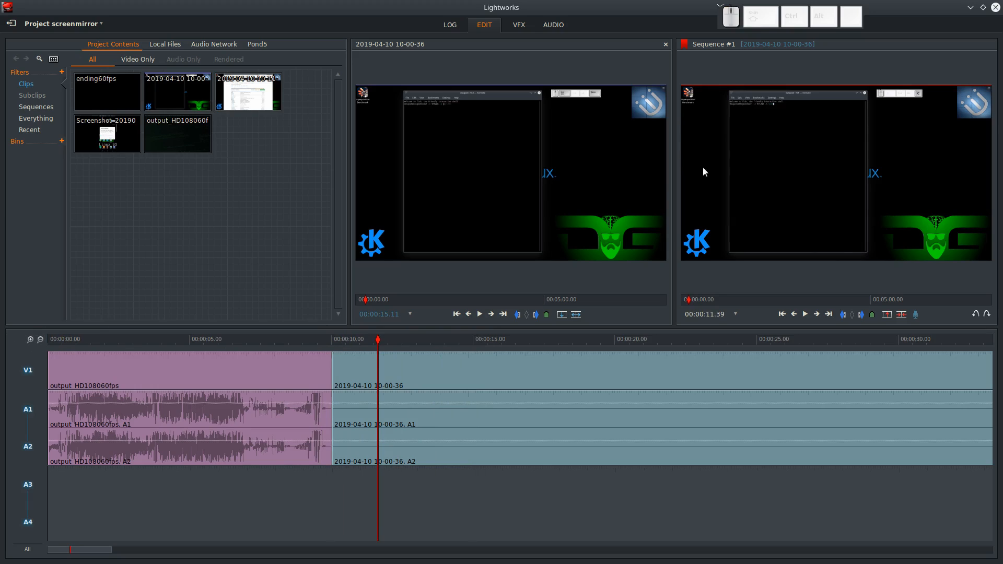
Step: Make the upper viewer area slightly taller and close the source clip viewer so the sequence viewer enlarges
{"action": "left_click", "coordinate": [782, 144]}
{"action": "key", "text": "F12"}
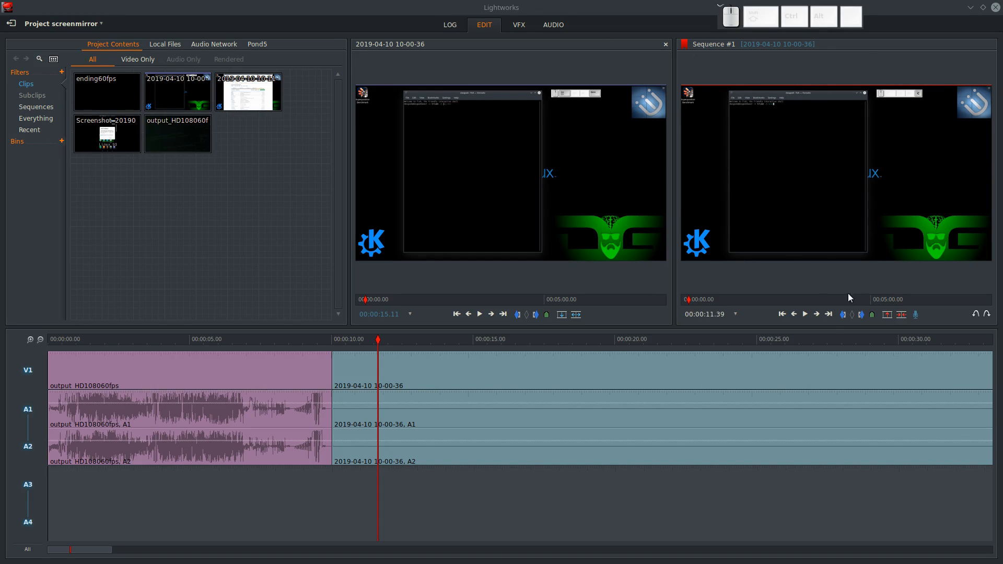
{"action": "left_click_drag", "start_coordinate": [839, 326], "coordinate": [843, 350]}
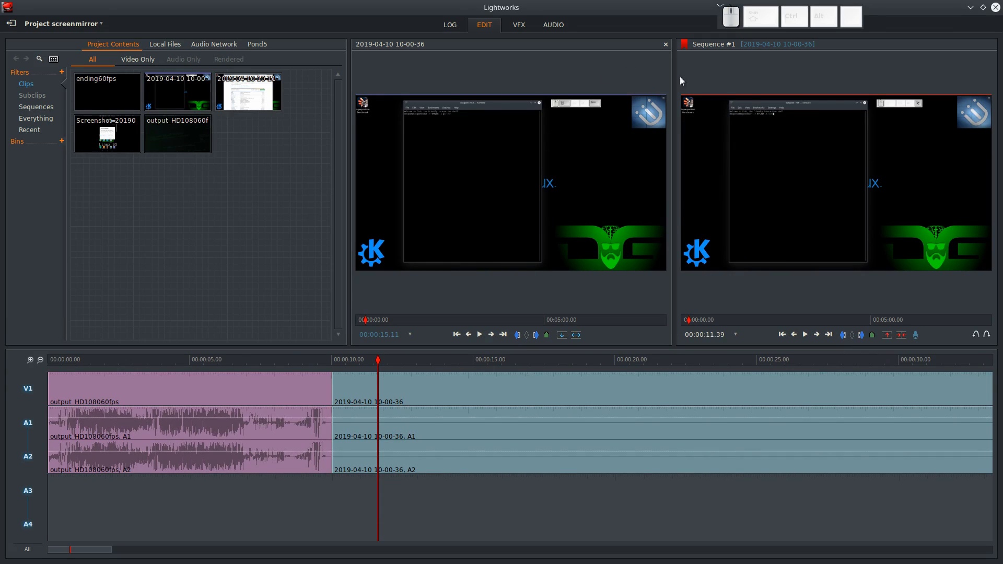
{"action": "left_click", "coordinate": [666, 45]}
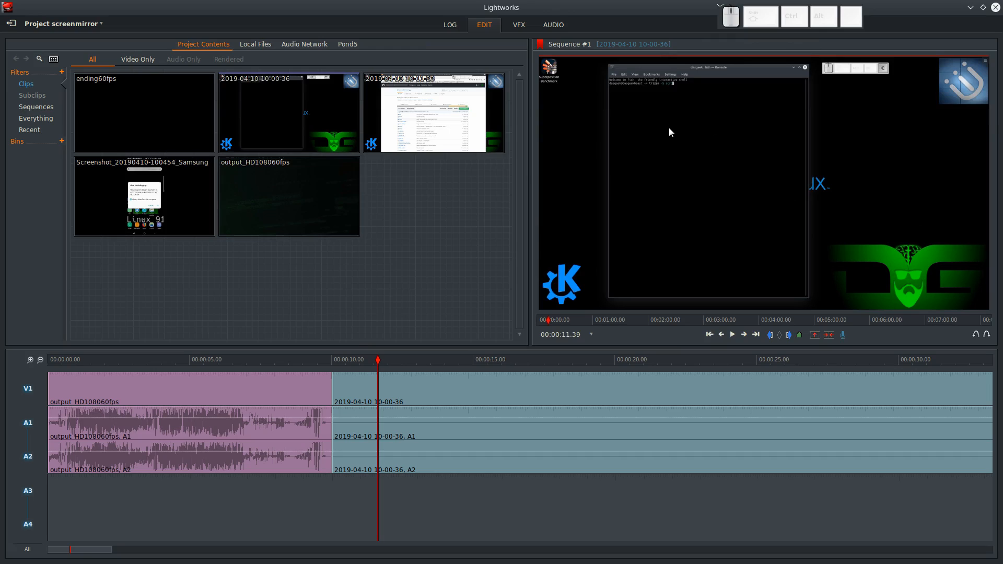
{"action": "double_click", "coordinate": [290, 105]}
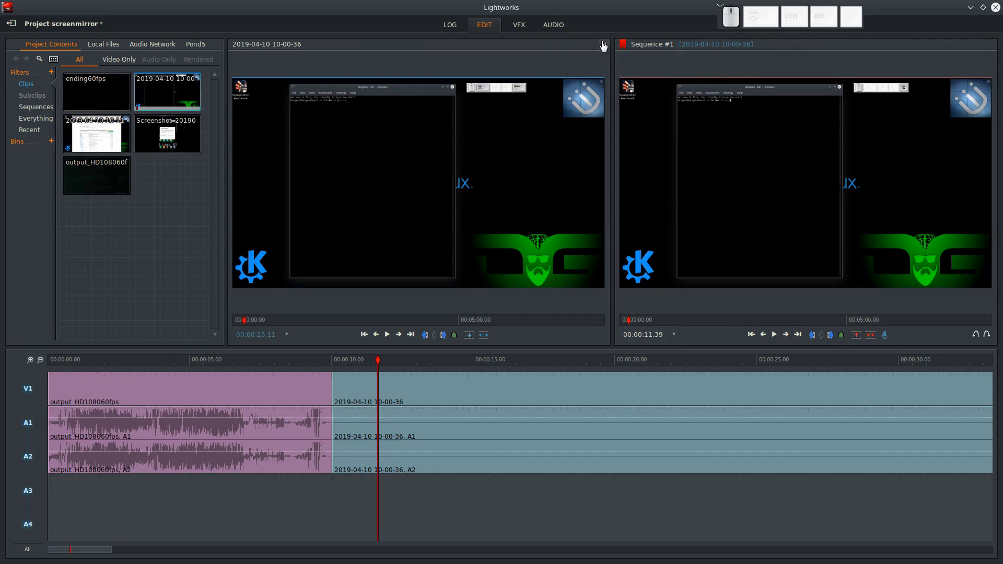
{"action": "left_click", "coordinate": [604, 45]}
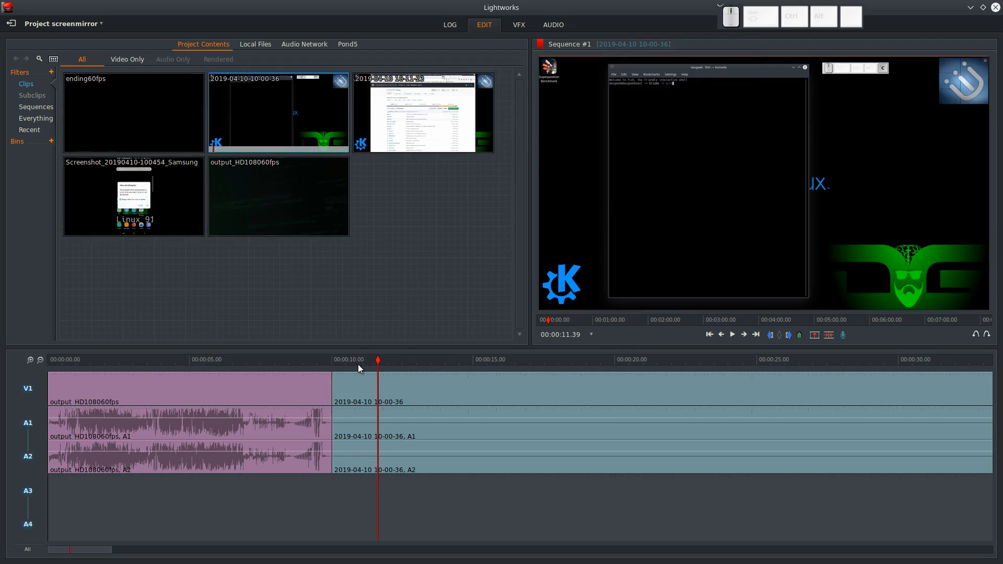
Step: Examine the join between the two clips up close and jump the playhead between clip boundaries, ending on the join at 00:00:10.01
{"action": "left_click_drag", "start_coordinate": [358, 369], "coordinate": [339, 362]}
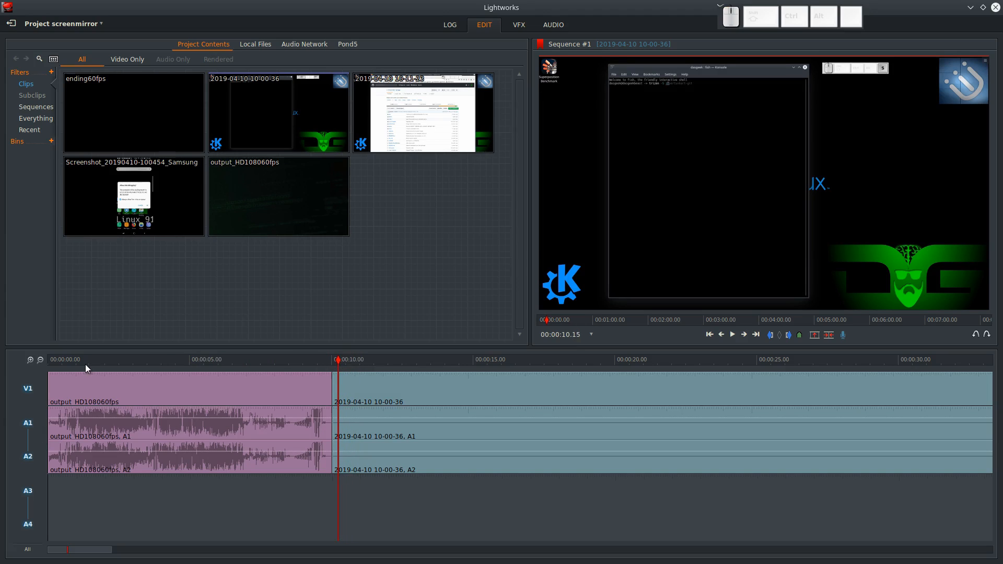
{"action": "left_click", "coordinate": [30, 359]}
{"action": "left_click_drag", "start_coordinate": [441, 365], "coordinate": [282, 349]}
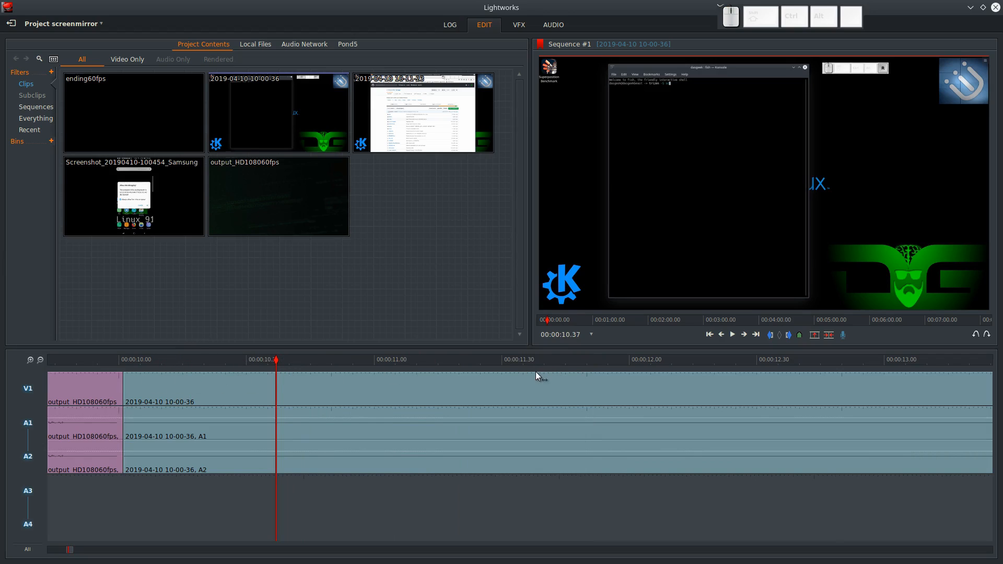
{"action": "key", "text": "a"}
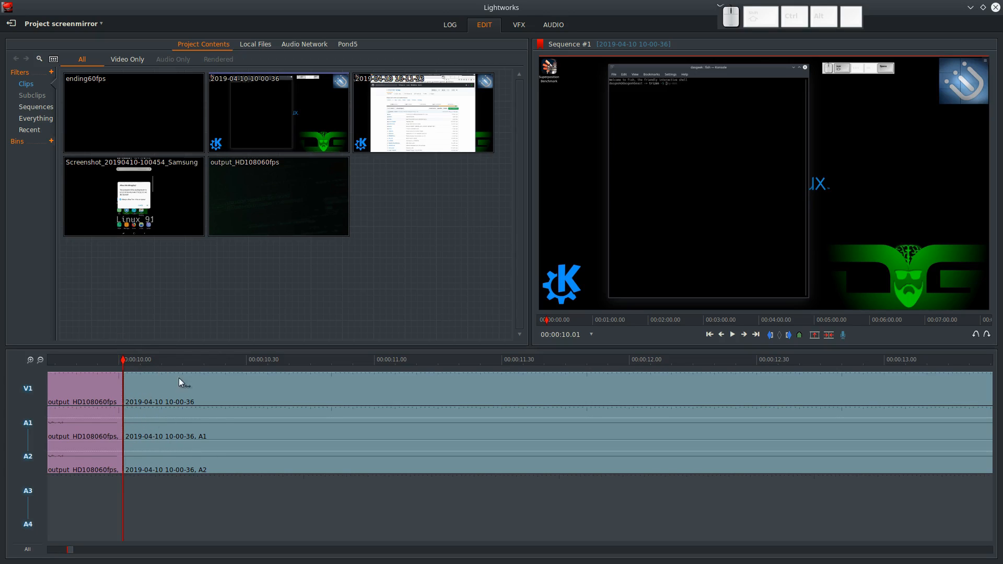
{"action": "key", "text": "s"}
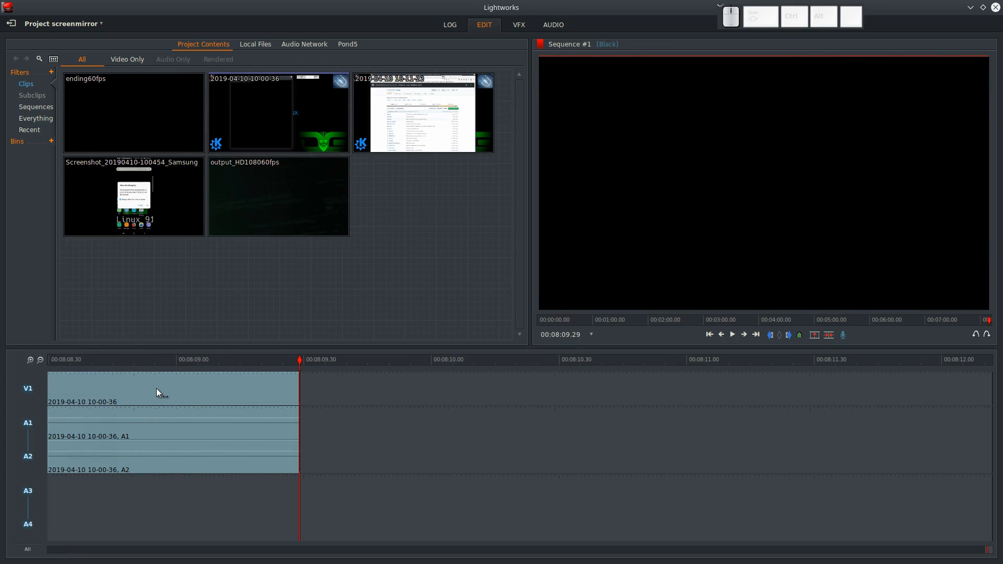
{"action": "key", "text": "a"}
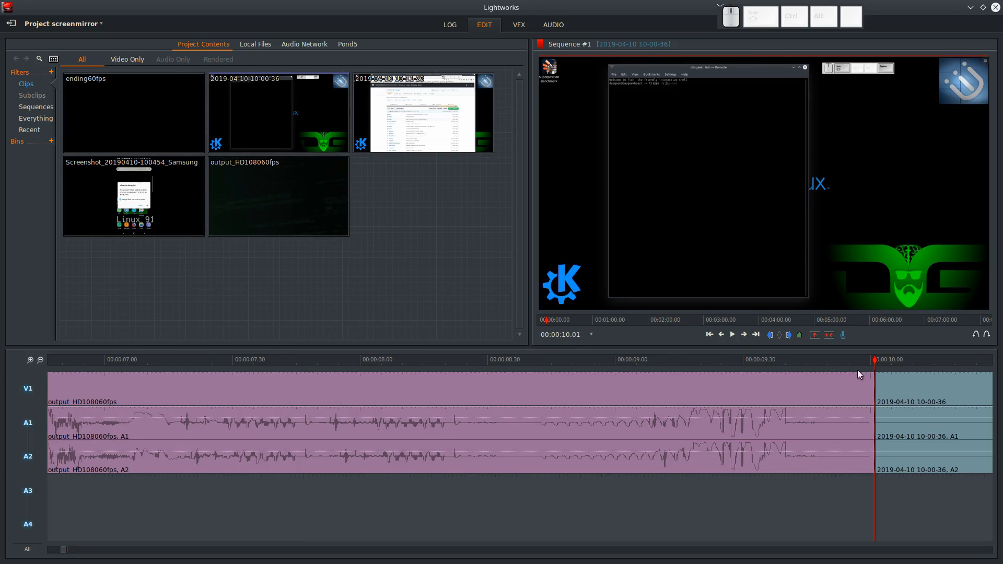
{"action": "left_click", "coordinate": [40, 360]}
{"action": "left_click", "coordinate": [279, 360]}
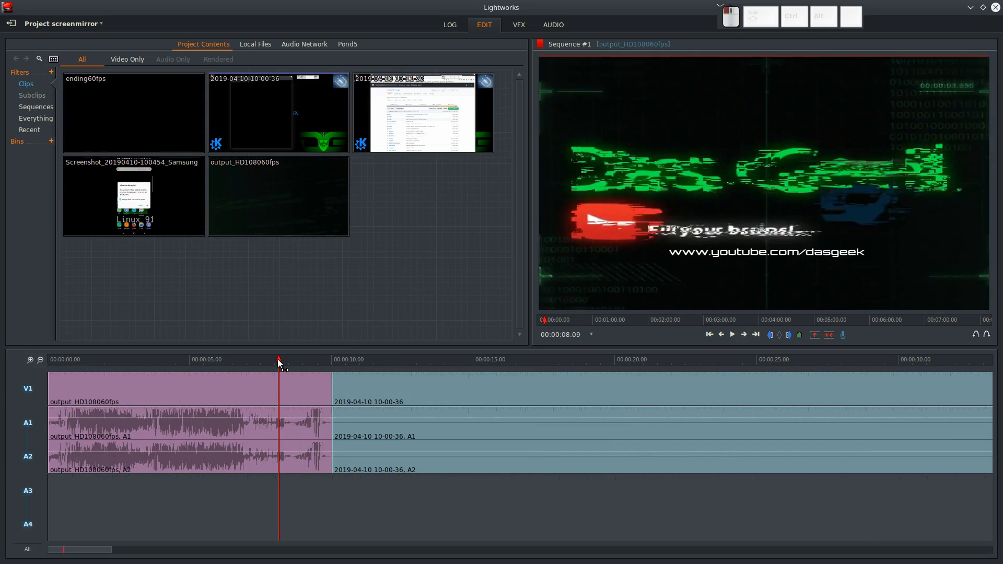
{"action": "left_click", "coordinate": [331, 385]}
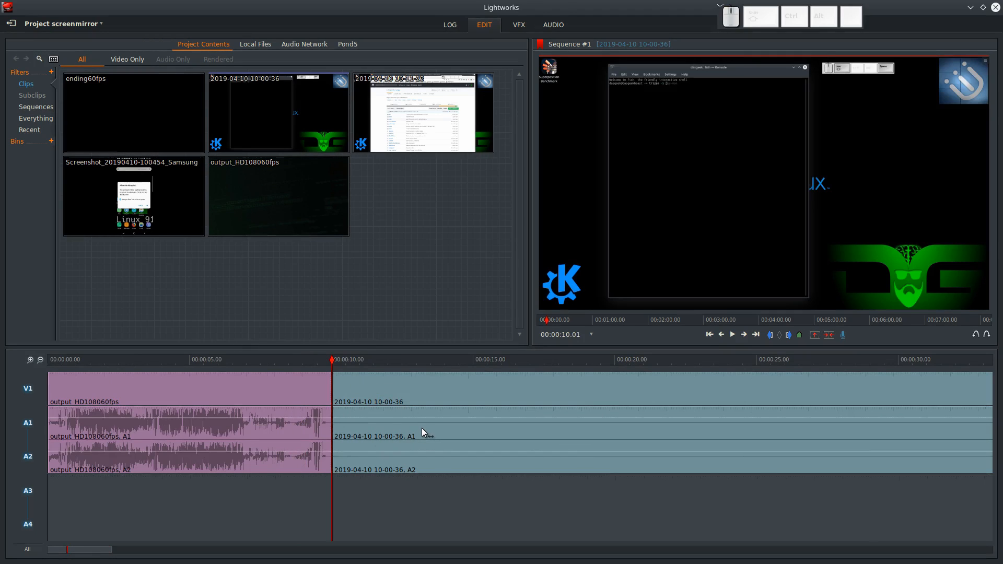
{"action": "mouse_move", "coordinate": [347, 358]}
{"action": "left_mouse_down"}
{"action": "mouse_move", "coordinate": [399, 354]}
{"action": "mouse_move", "coordinate": [343, 356]}
{"action": "mouse_move", "coordinate": [365, 360]}
{"action": "left_mouse_up"}
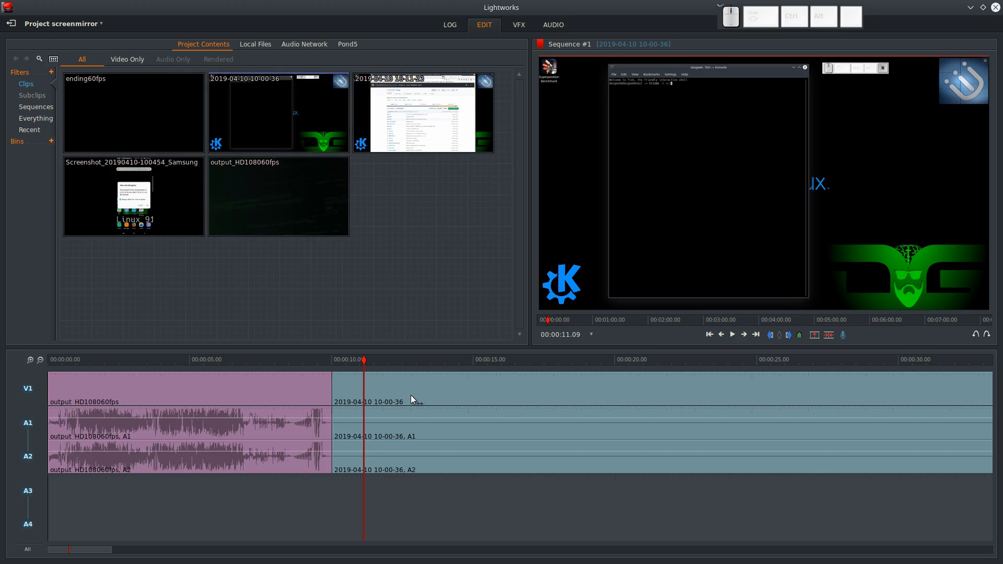
{"action": "left_click", "coordinate": [789, 337]}
{"action": "key", "text": "a"}
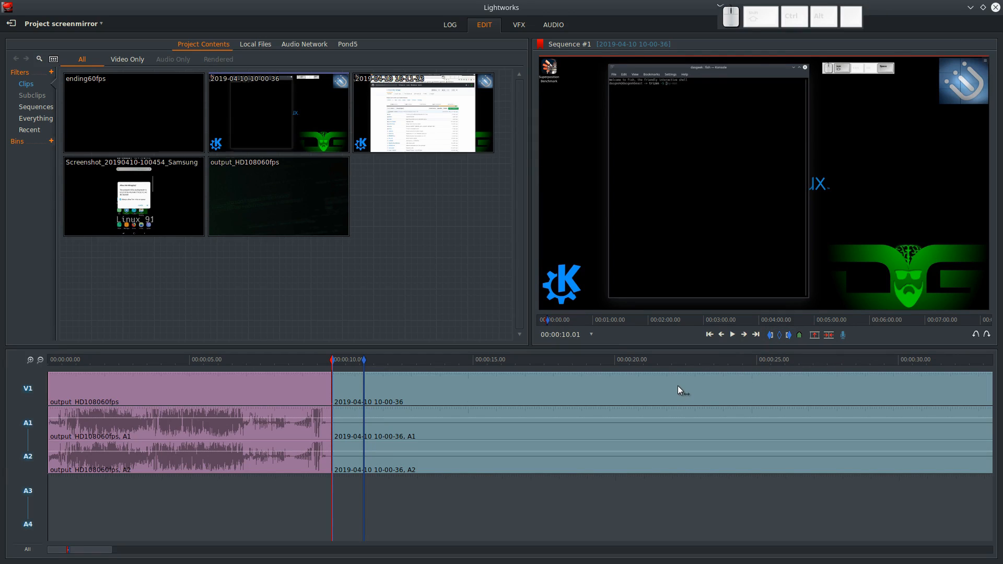
{"action": "key", "text": "i"}
Step: Zoom in on the marked section and switch the playhead repeatedly between the neighbouring clip boundaries
{"action": "mouse_move", "coordinate": [349, 360]}
{"action": "left_mouse_down"}
{"action": "mouse_move", "coordinate": [327, 359]}
{"action": "mouse_move", "coordinate": [346, 360]}
{"action": "left_mouse_up"}
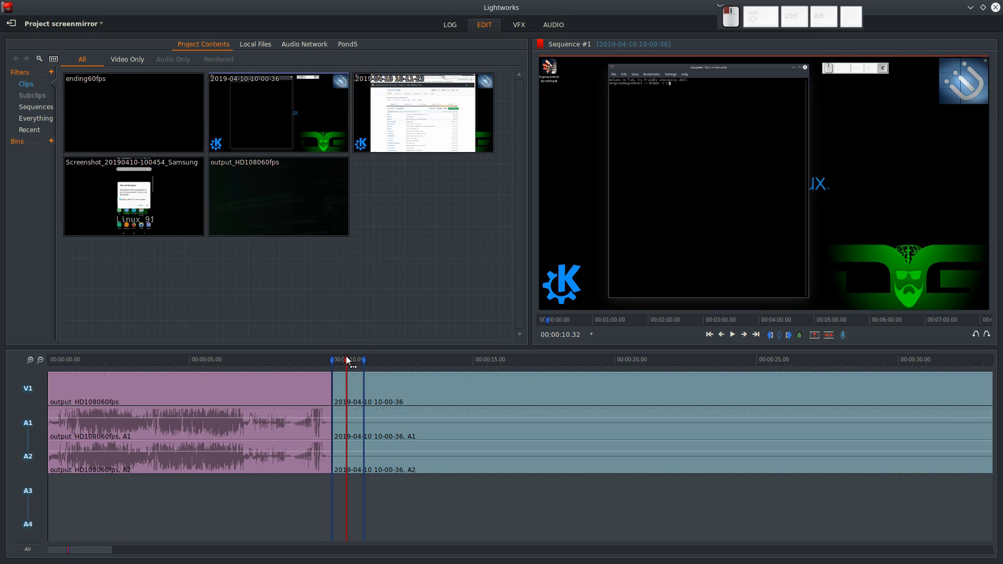
{"action": "left_click", "coordinate": [30, 360]}
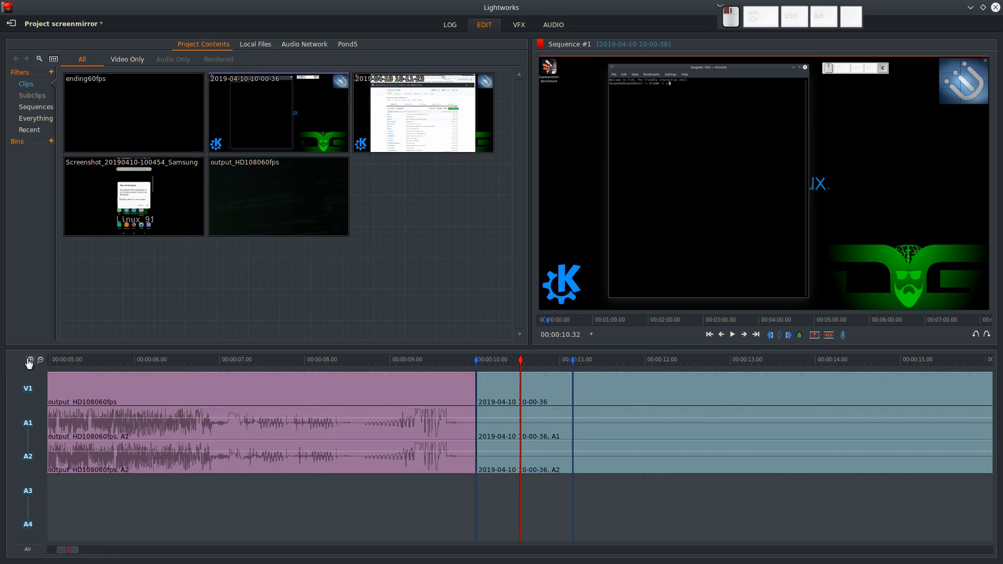
{"action": "left_click_drag", "start_coordinate": [528, 362], "coordinate": [474, 360]}
{"action": "key", "text": "s"}
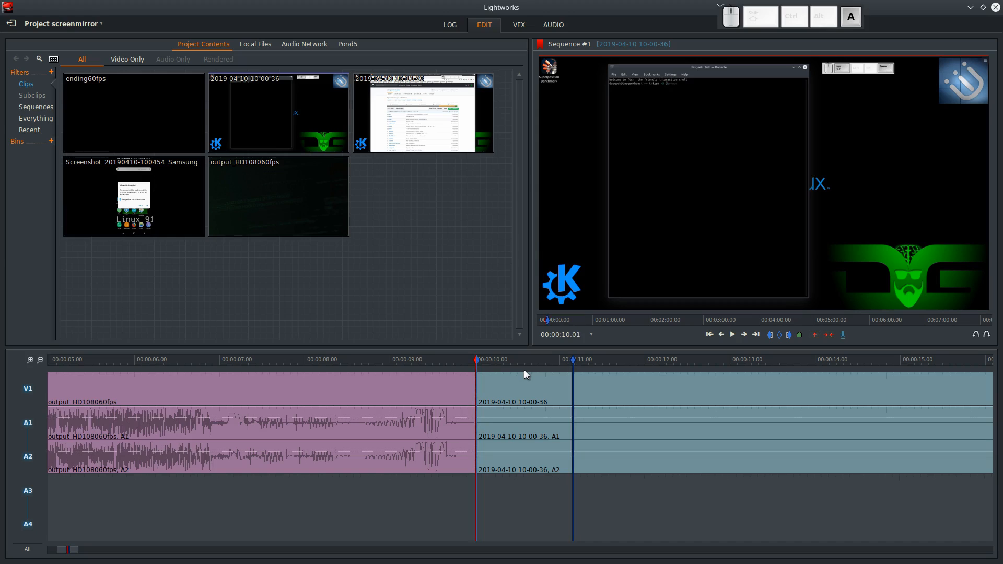
{"action": "key", "text": "a"}
{"action": "key", "text": "s"}
{"action": "key", "text": "a"}
{"action": "key", "text": "s"}
{"action": "key", "text": "a"}
{"action": "key", "text": "s"}
{"action": "key", "text": "a"}
{"action": "key", "text": "s"}
{"action": "key", "text": "a"}
{"action": "key", "text": "s"}
{"action": "key", "text": "a"}
{"action": "key", "text": "s"}
{"action": "key", "text": "a"}
{"action": "key", "text": "s"}
{"action": "key", "text": "a"}
{"action": "key", "text": "s"}
{"action": "key", "text": "a"}
{"action": "key", "text": "s"}
{"action": "key", "text": "a"}
Step: Try removing the marked section with a gap left behind, undo that, and delete the section so the gap closes
{"action": "left_click", "coordinate": [814, 335]}
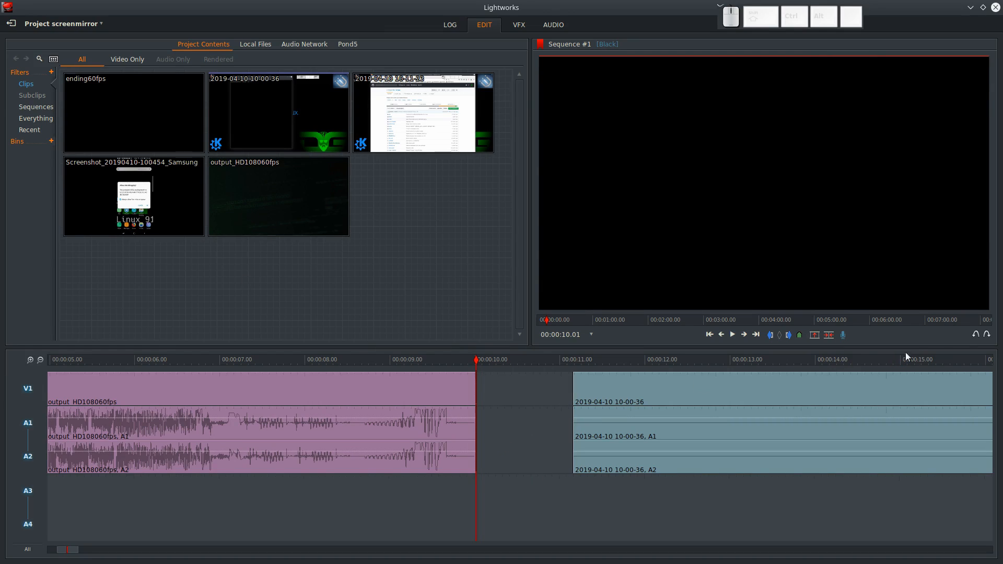
{"action": "left_click", "coordinate": [976, 335]}
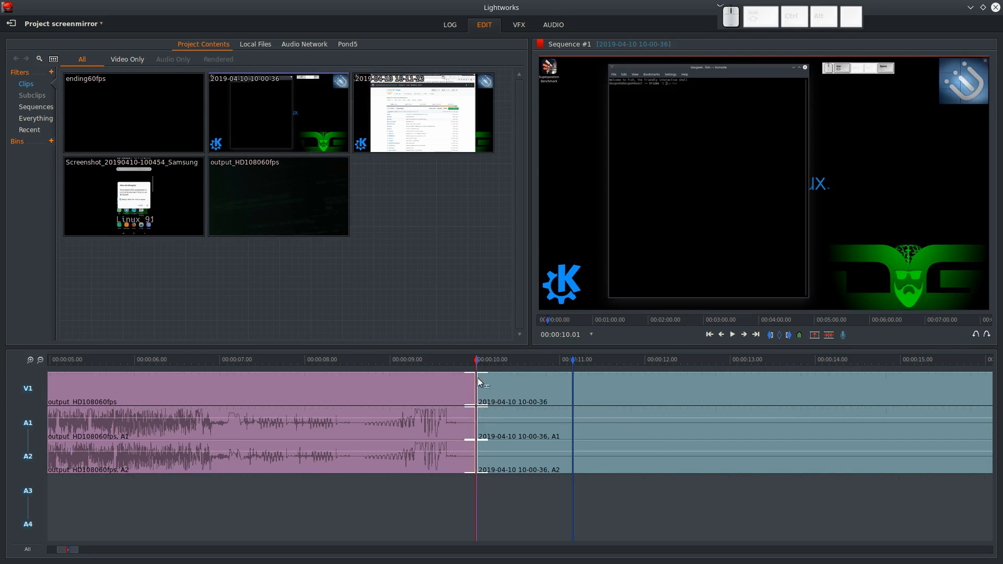
{"action": "left_click", "coordinate": [830, 336]}
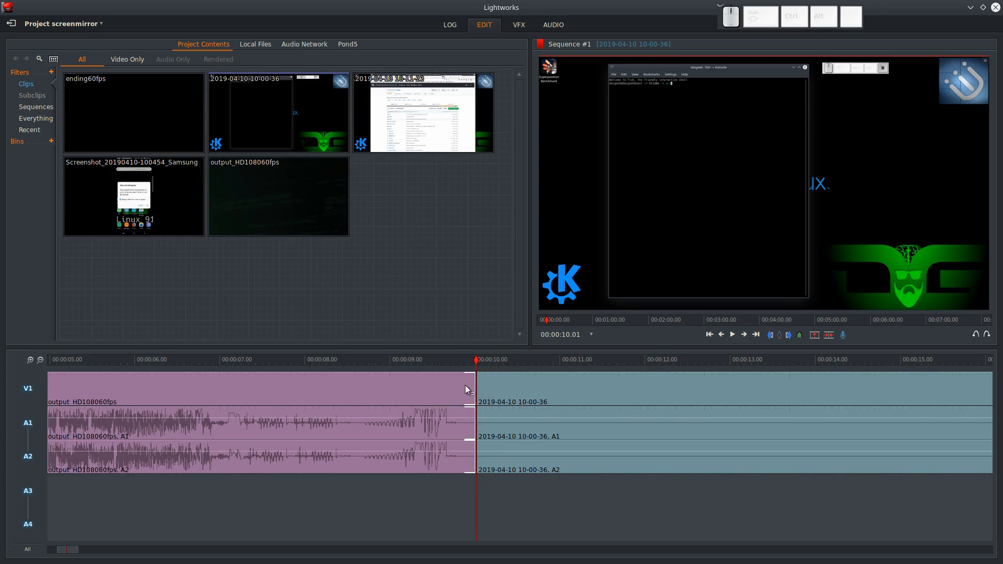
{"action": "left_click_drag", "start_coordinate": [469, 358], "coordinate": [800, 345]}
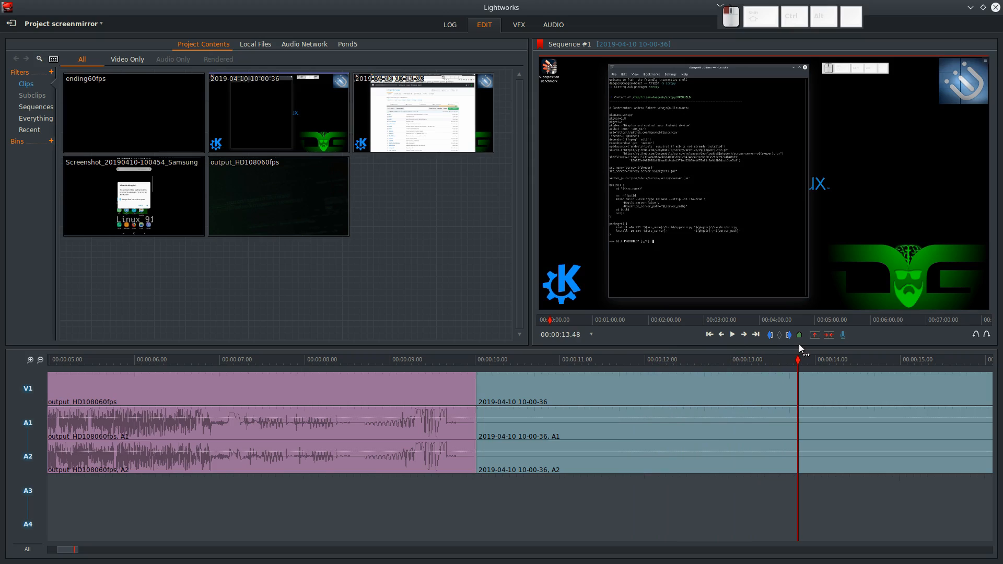
{"action": "left_click_drag", "start_coordinate": [800, 345], "coordinate": [801, 357]}
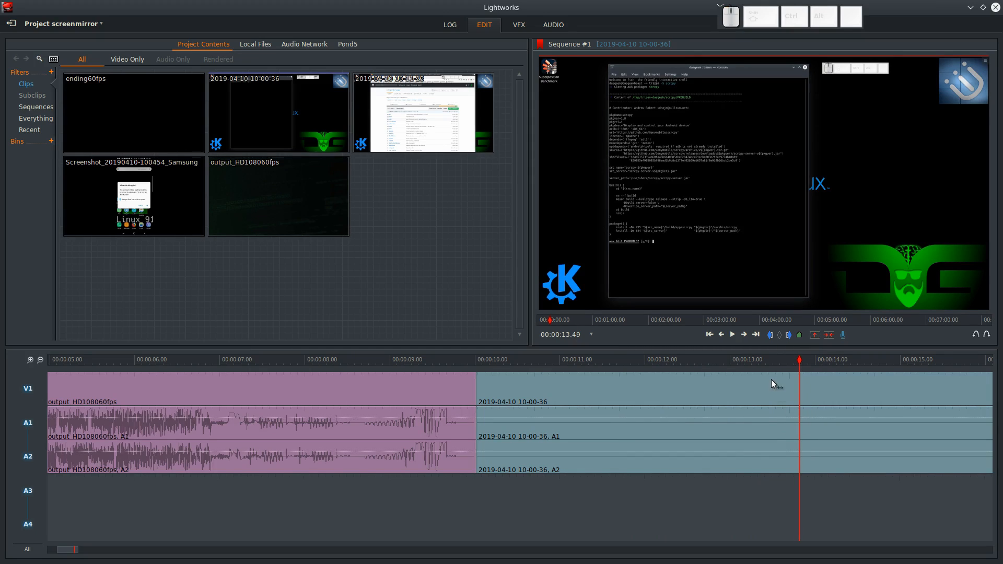
{"action": "left_click_drag", "start_coordinate": [707, 358], "coordinate": [658, 360]}
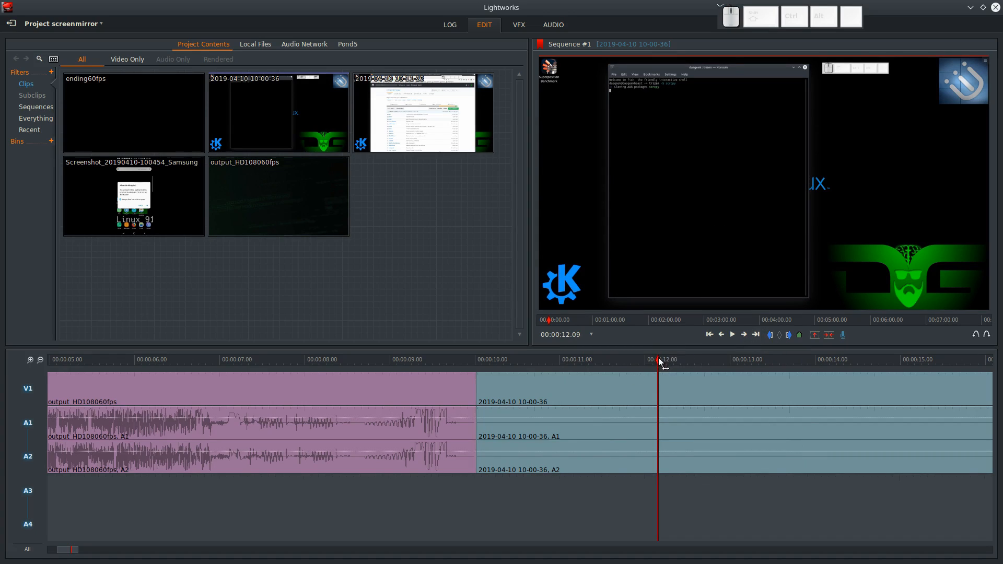
{"action": "left_click_drag", "start_coordinate": [659, 356], "coordinate": [681, 358]}
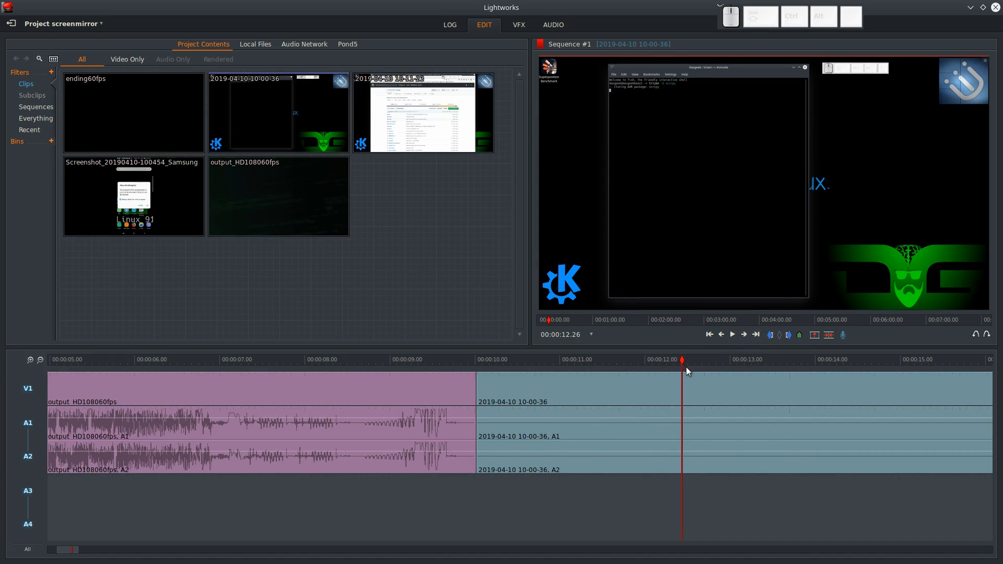
{"action": "left_click", "coordinate": [771, 336]}
{"action": "left_click_drag", "start_coordinate": [692, 360], "coordinate": [766, 371]}
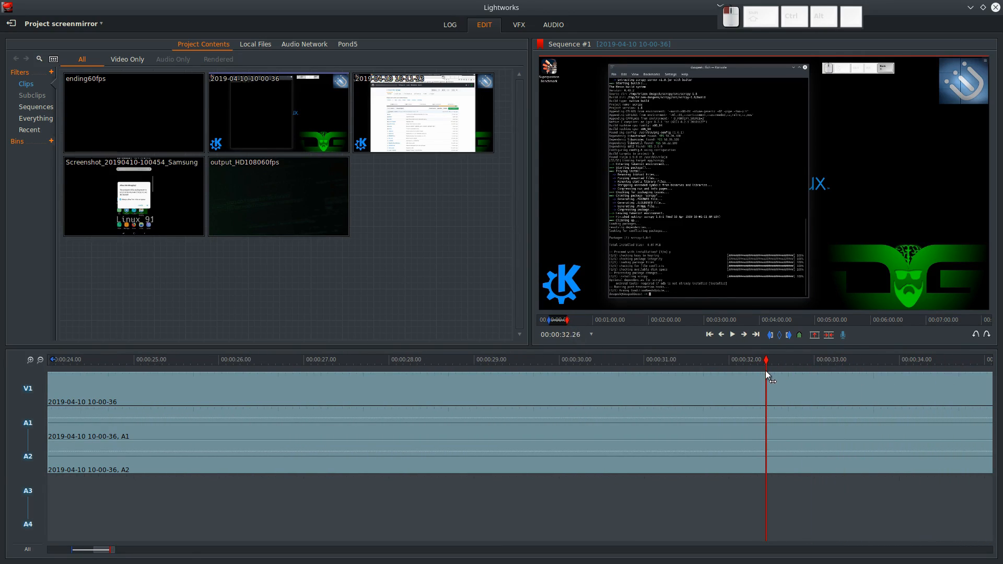
{"action": "left_click", "coordinate": [830, 335]}
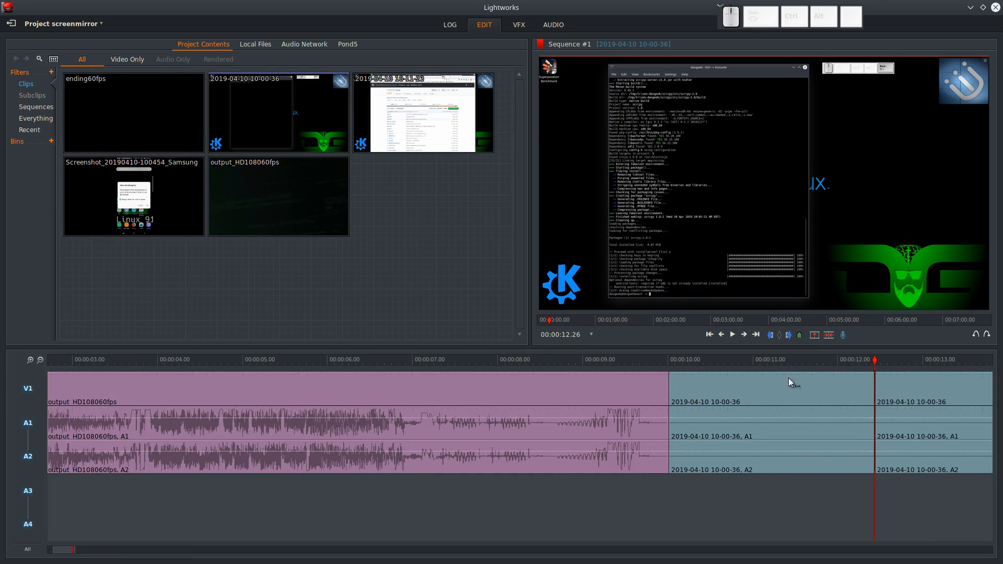
{"action": "left_click_drag", "start_coordinate": [667, 356], "coordinate": [870, 353]}
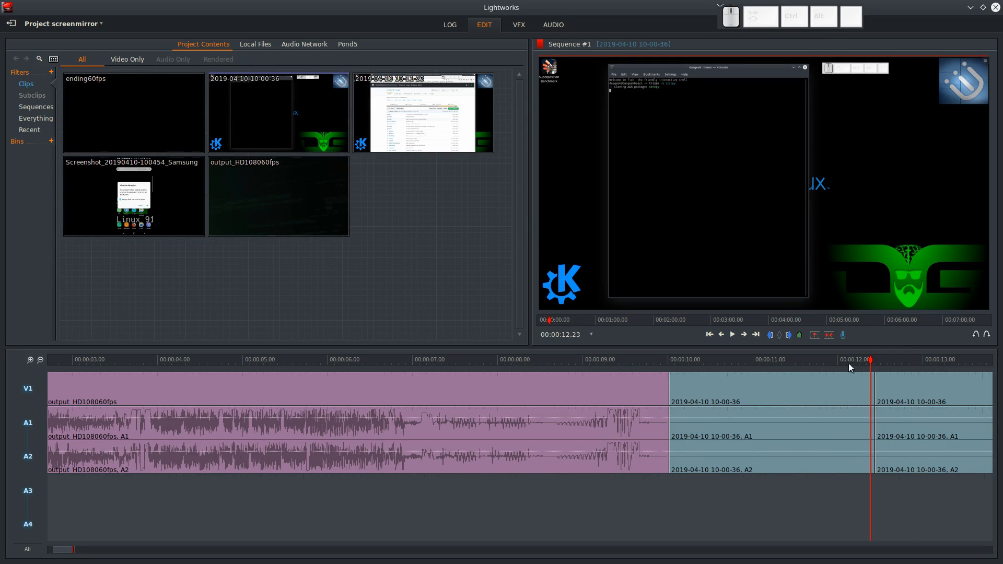
{"action": "left_click_drag", "start_coordinate": [870, 359], "coordinate": [843, 360]}
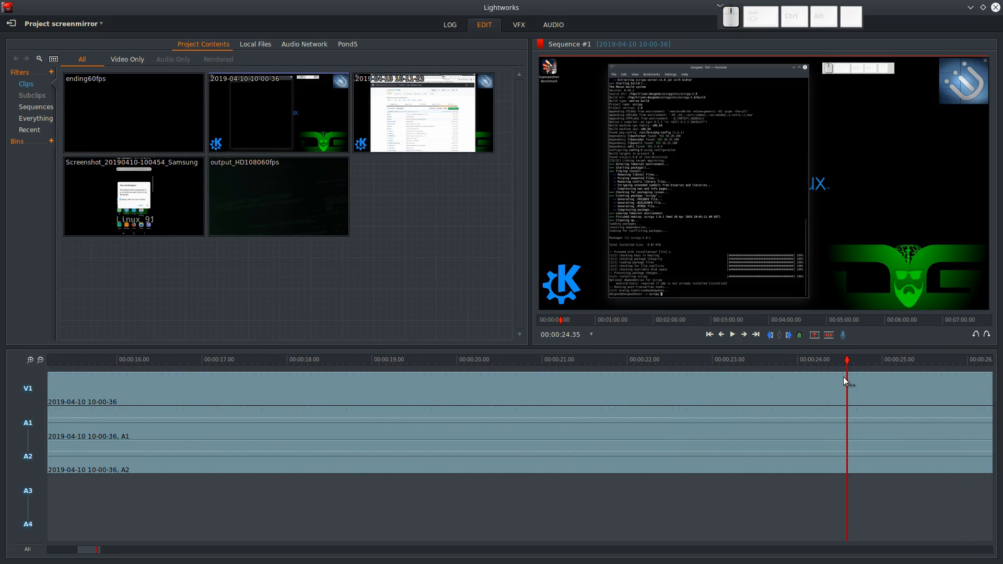
{"action": "left_click", "coordinate": [789, 335]}
{"action": "key", "text": "a"}
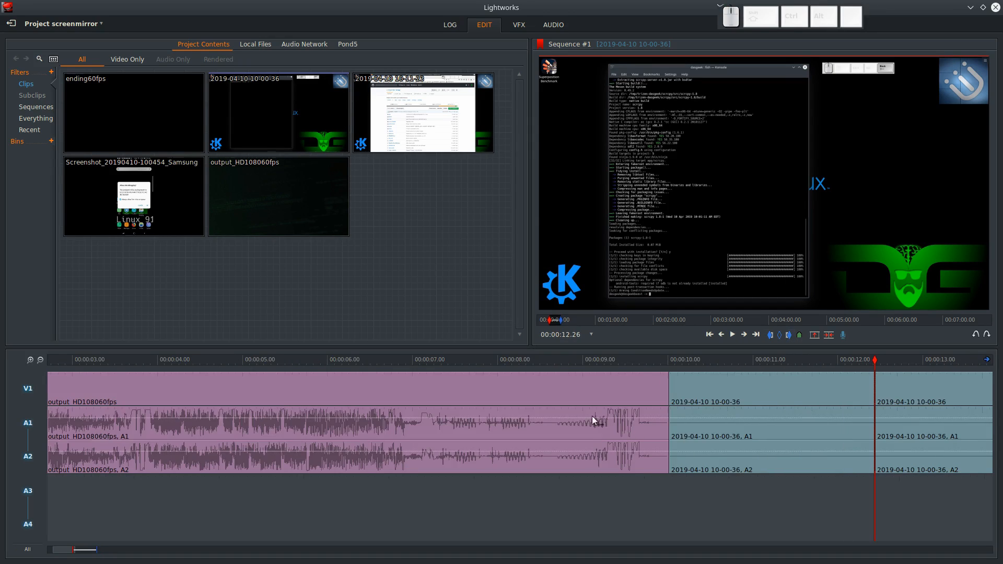
{"action": "left_click", "coordinate": [770, 335]}
{"action": "left_click_drag", "start_coordinate": [859, 362], "coordinate": [992, 361]}
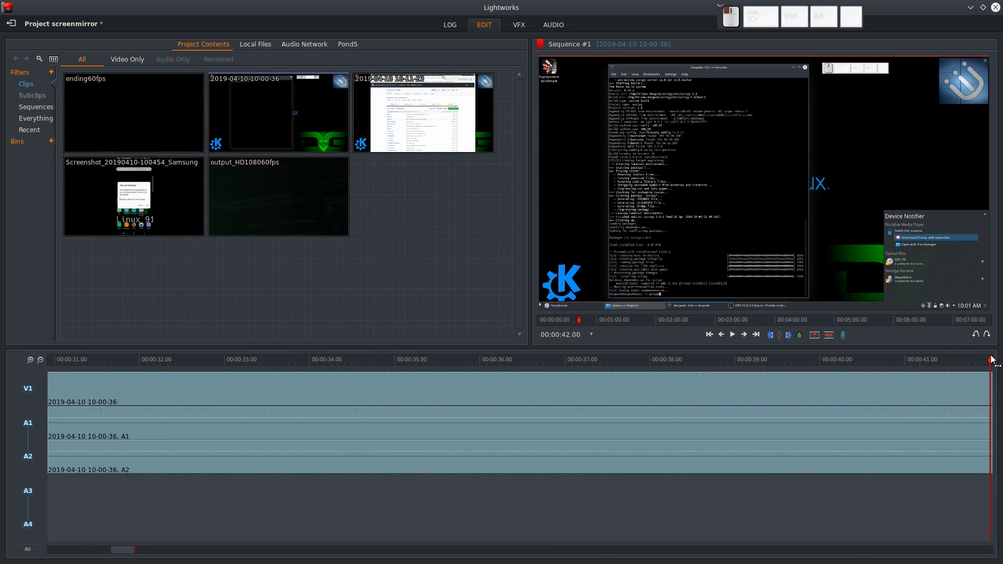
{"action": "left_click_drag", "start_coordinate": [992, 360], "coordinate": [993, 361]}
{"action": "key", "text": "a"}
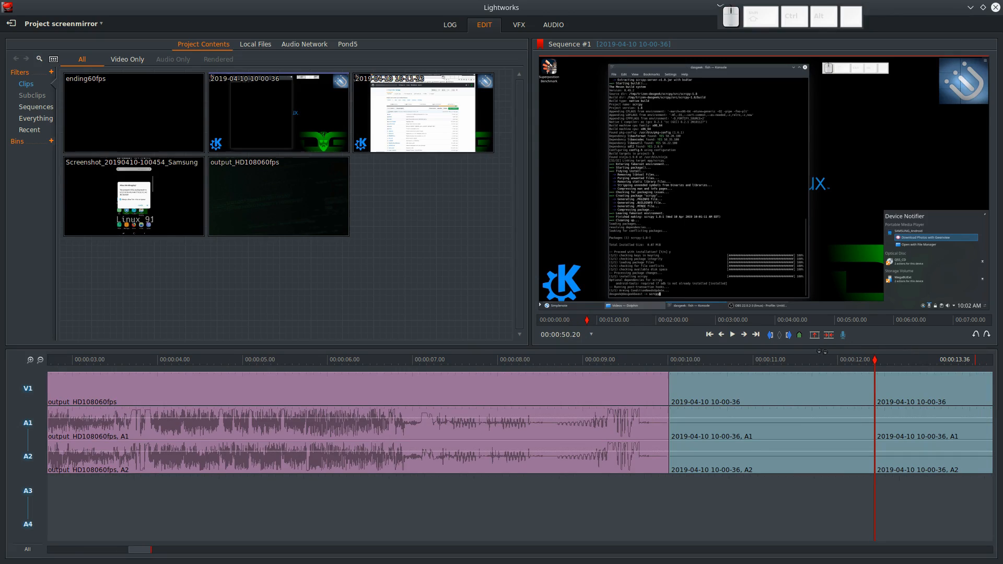
{"action": "left_click", "coordinate": [770, 337]}
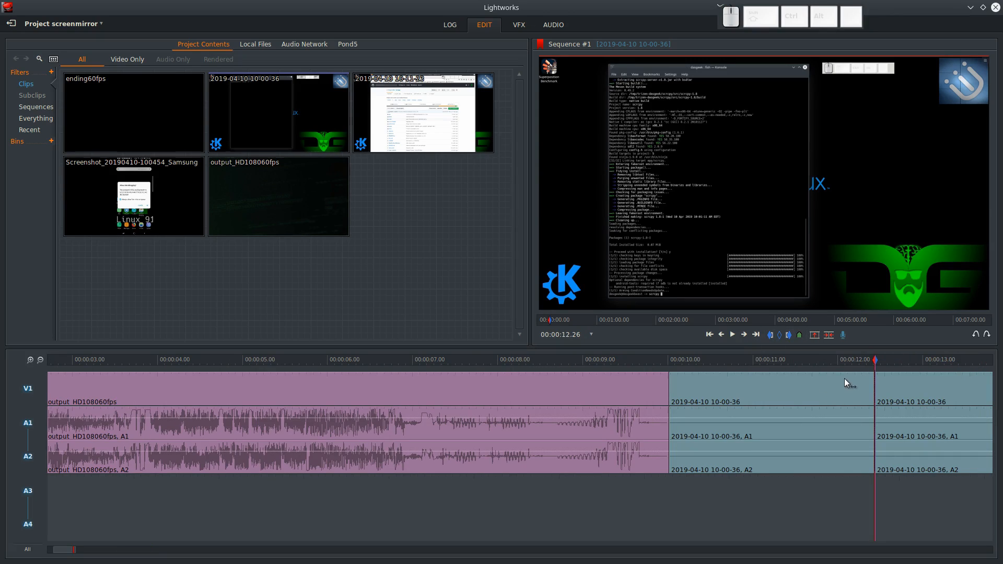
{"action": "mouse_move", "coordinate": [903, 358]}
{"action": "left_mouse_down"}
{"action": "mouse_move", "coordinate": [999, 355]}
{"action": "mouse_move", "coordinate": [2, 376]}
{"action": "mouse_move", "coordinate": [999, 387]}
{"action": "left_mouse_up"}
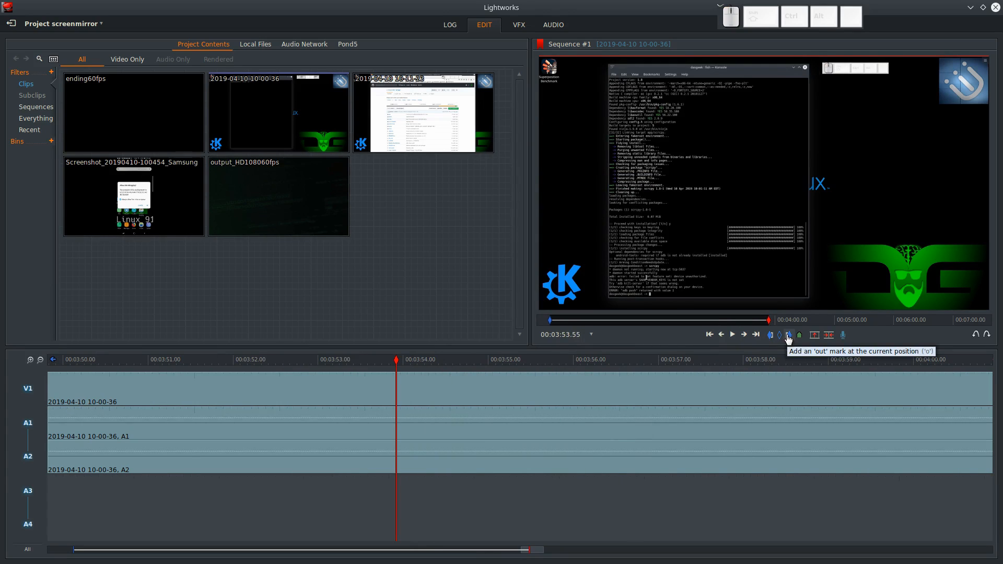
{"action": "left_click", "coordinate": [788, 339]}
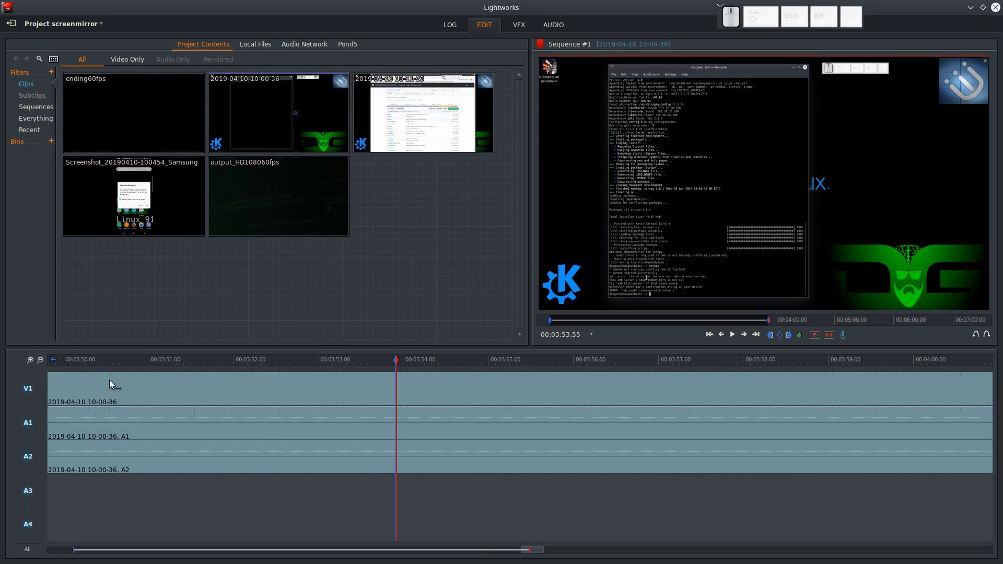
{"action": "left_click", "coordinate": [40, 361]}
{"action": "left_click", "coordinate": [40, 361]}
{"action": "left_click", "coordinate": [40, 361]}
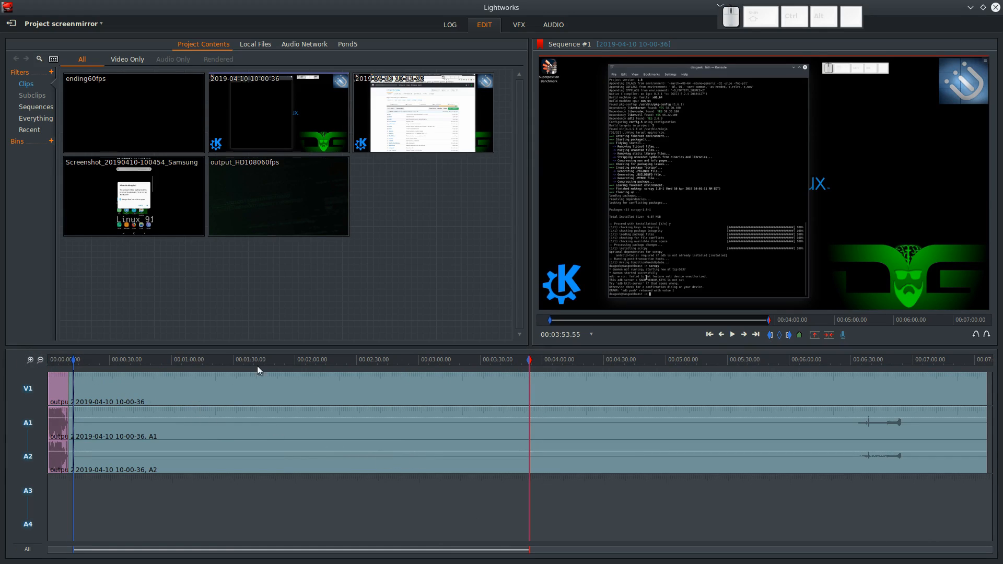
{"action": "left_click", "coordinate": [829, 336]}
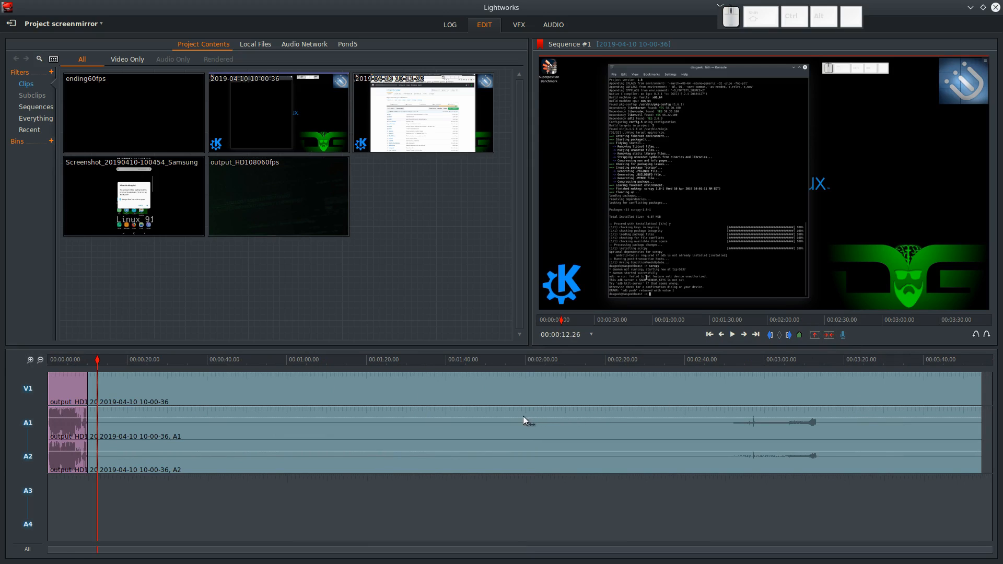
{"action": "left_click_drag", "start_coordinate": [75, 358], "coordinate": [113, 368]}
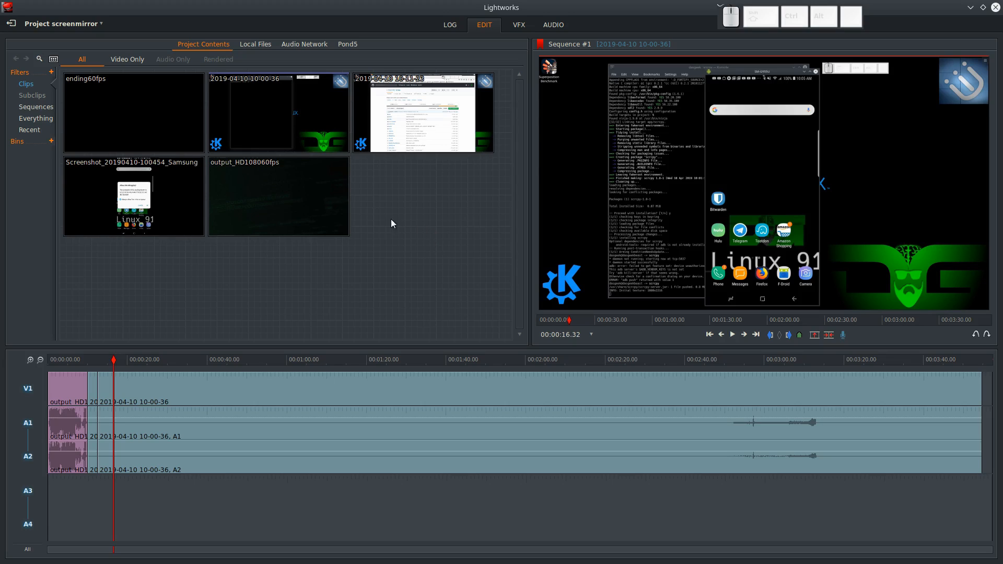
{"action": "mouse_move", "coordinate": [103, 197]}
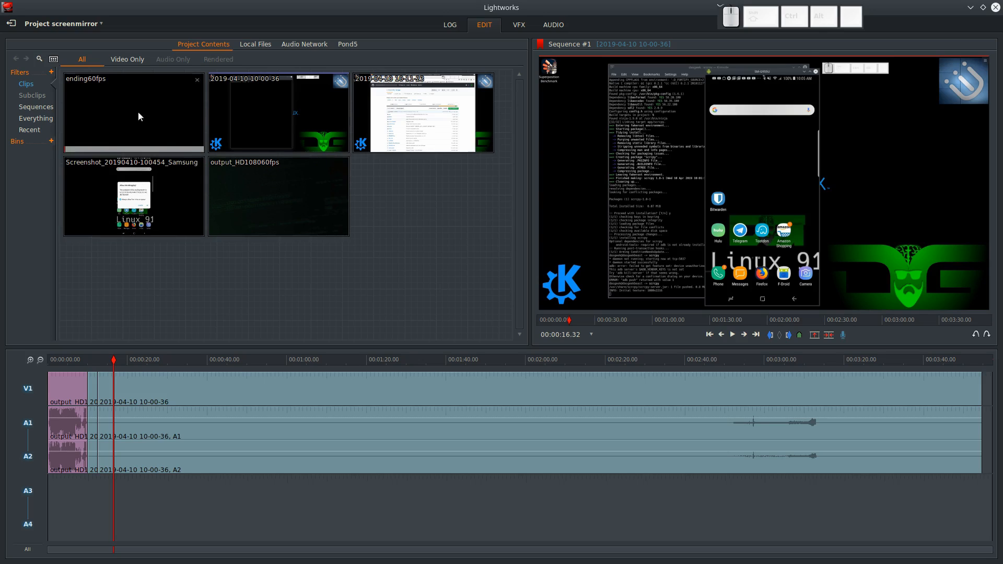
{"action": "mouse_move", "coordinate": [226, 87]}
{"action": "mouse_move", "coordinate": [418, 132]}
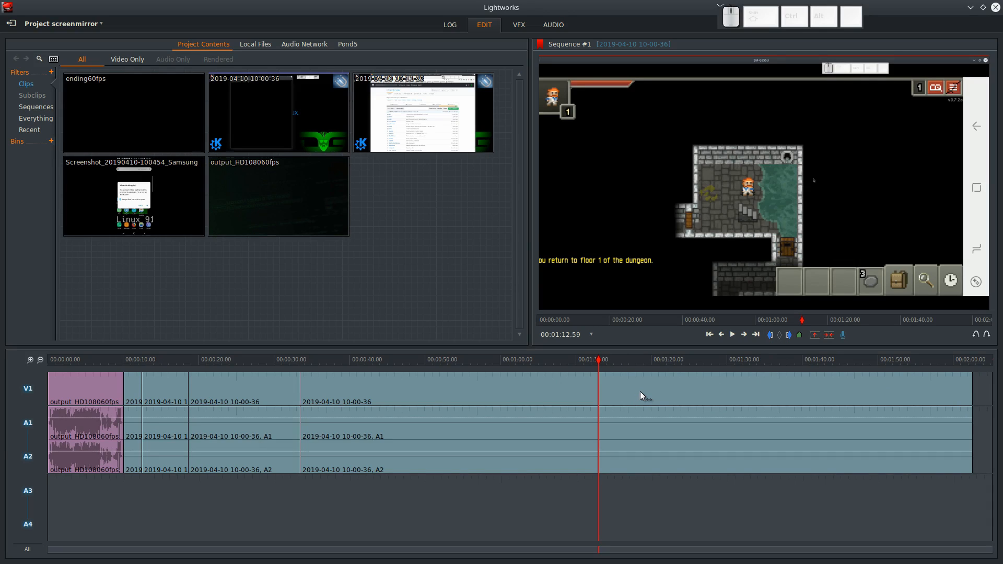
{"action": "key", "text": "c"}
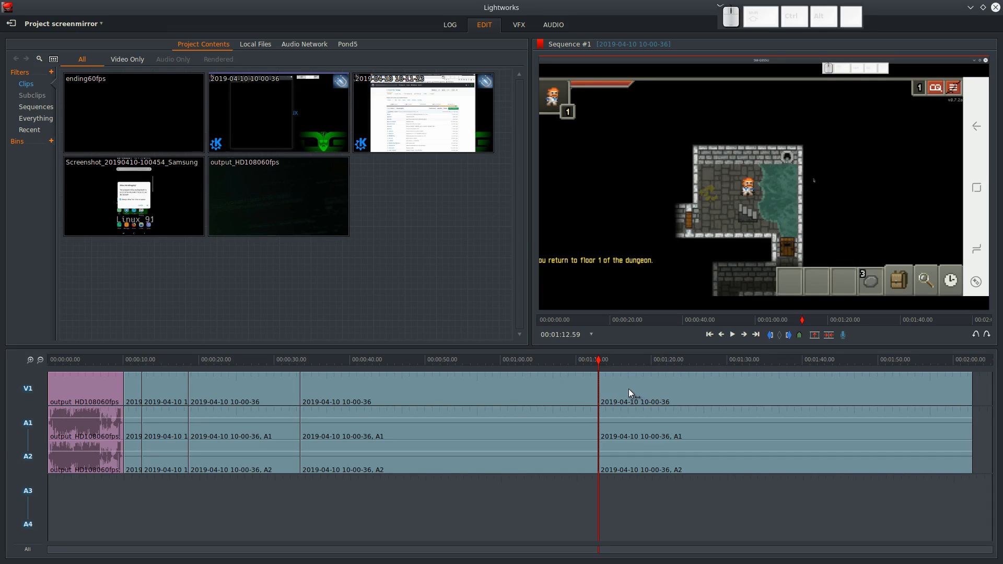
{"action": "mouse_move", "coordinate": [625, 387]}
{"action": "left_mouse_down"}
{"action": "mouse_move", "coordinate": [666, 390]}
{"action": "mouse_move", "coordinate": [629, 387]}
{"action": "left_mouse_up"}
{"action": "left_click", "coordinate": [576, 359]}
{"action": "left_click", "coordinate": [976, 334]}
{"action": "left_click_drag", "start_coordinate": [566, 361], "coordinate": [710, 361]}
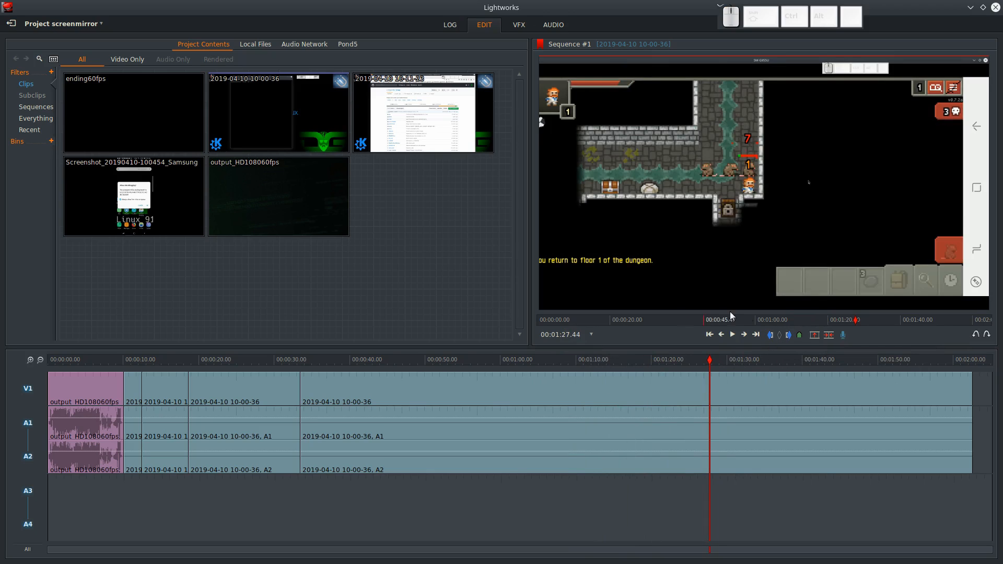
{"action": "left_click", "coordinate": [686, 360]}
{"action": "left_click", "coordinate": [771, 336]}
{"action": "left_click", "coordinate": [799, 360]}
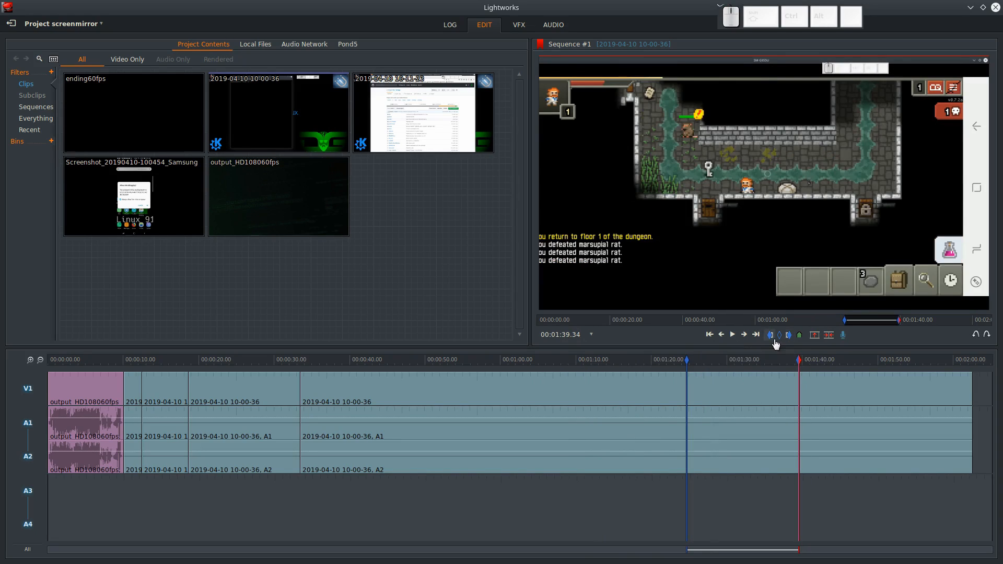
{"action": "left_click", "coordinate": [780, 335]}
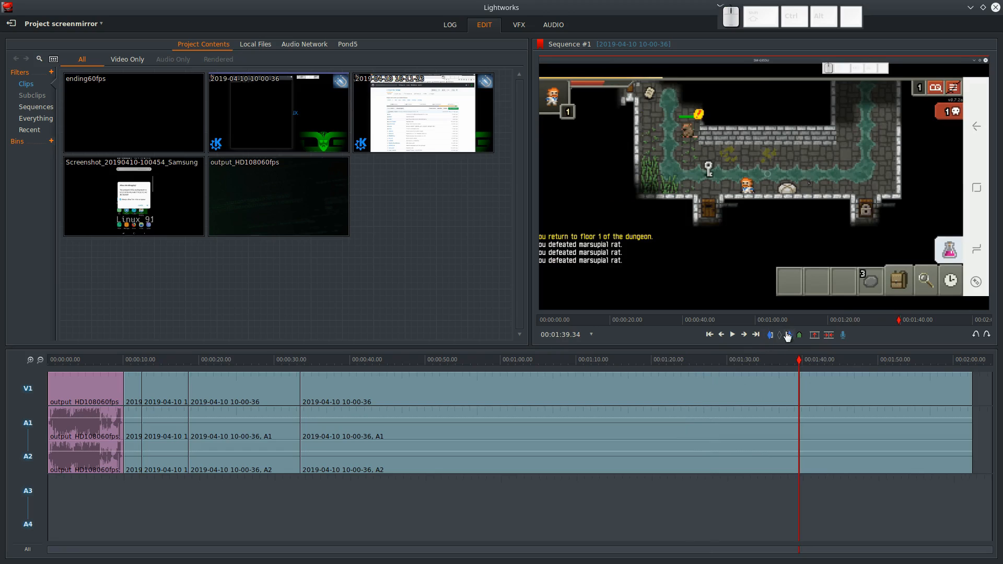
Step: Scan through the edited sequence from the recording's first cuts to 00:02:00.41
{"action": "left_click", "coordinate": [760, 363]}
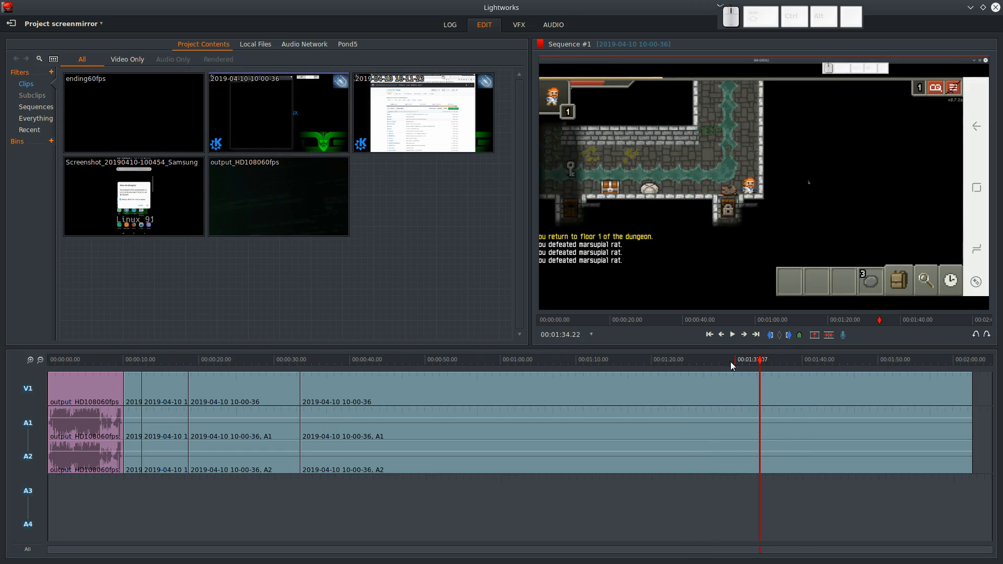
{"action": "left_click", "coordinate": [673, 364]}
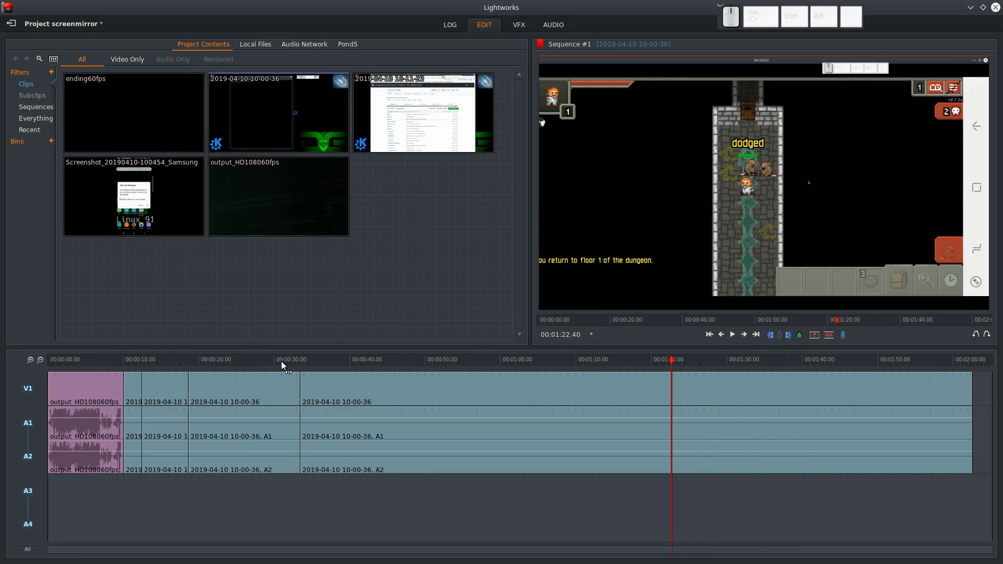
{"action": "left_click_drag", "start_coordinate": [168, 362], "coordinate": [958, 350]}
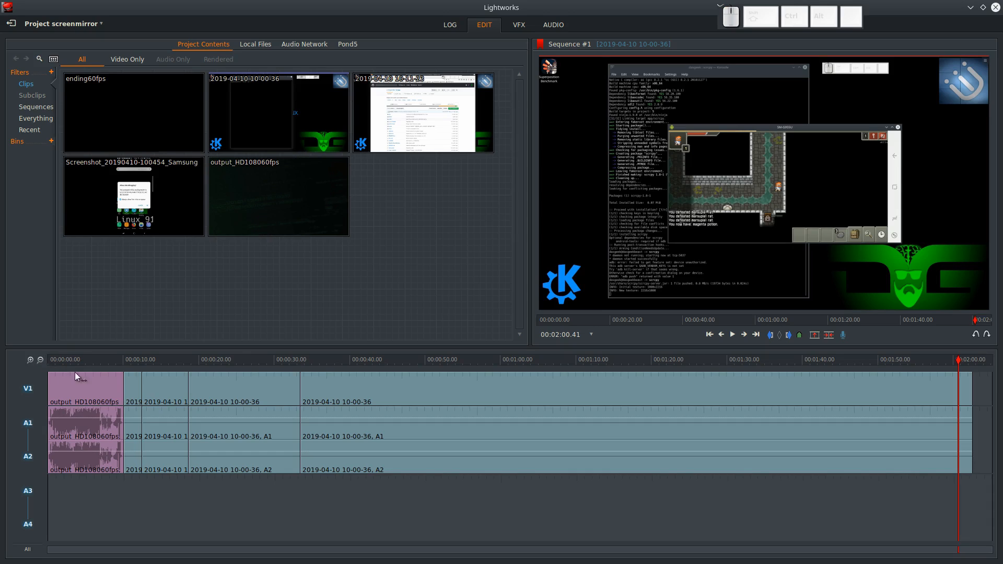
{"action": "mouse_move", "coordinate": [395, 135]}
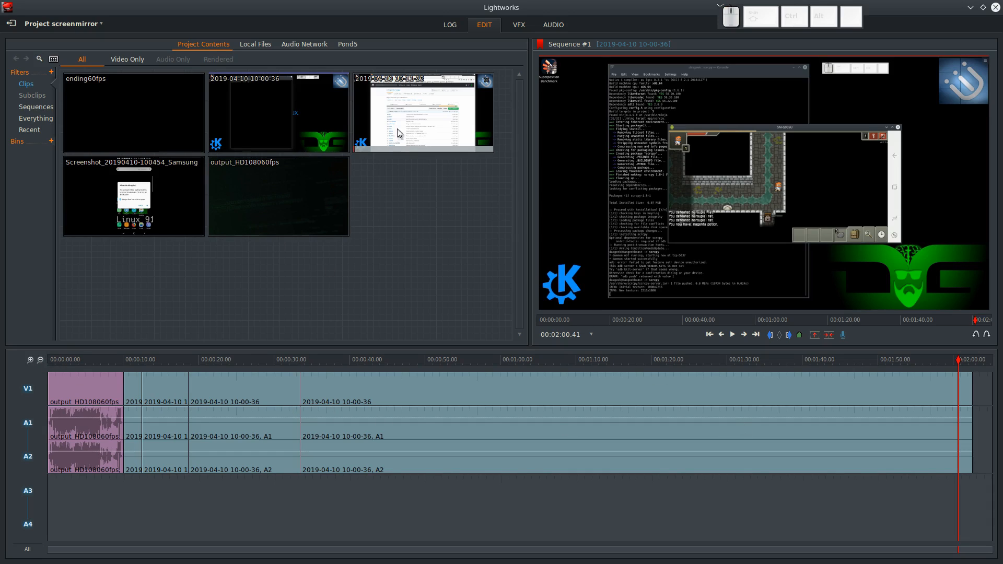
{"action": "double_click", "coordinate": [412, 119]}
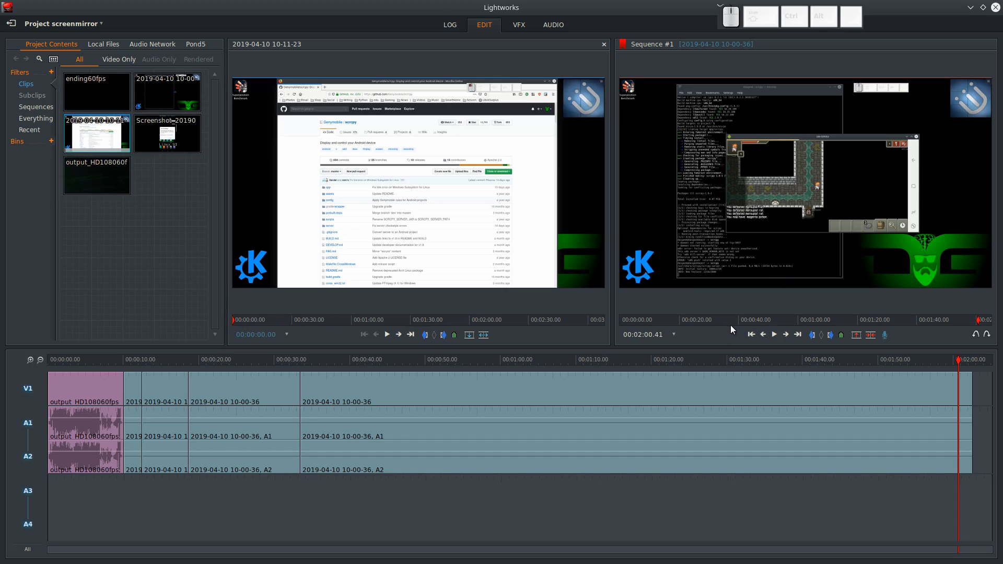
{"action": "left_click", "coordinate": [904, 358]}
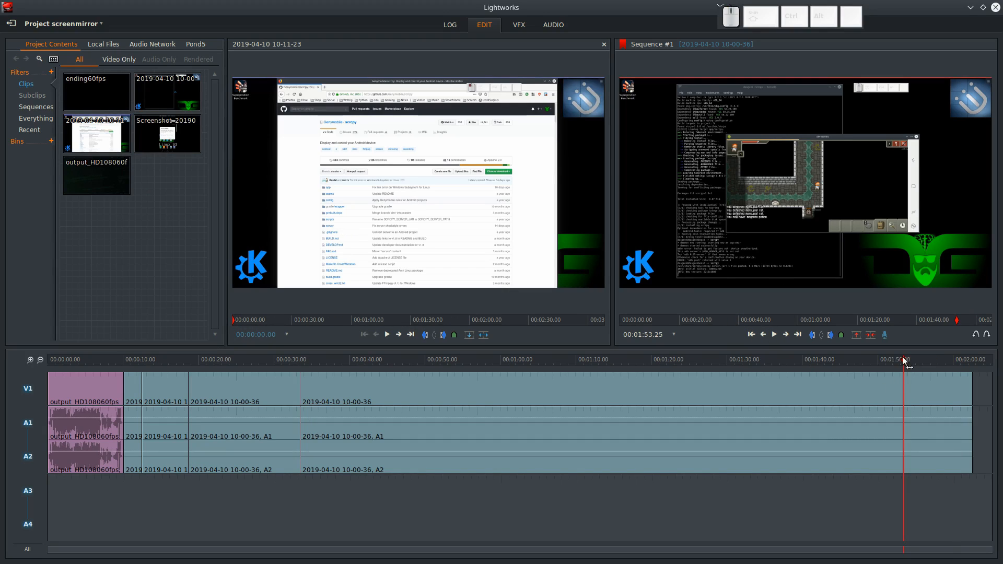
{"action": "key", "text": "End"}
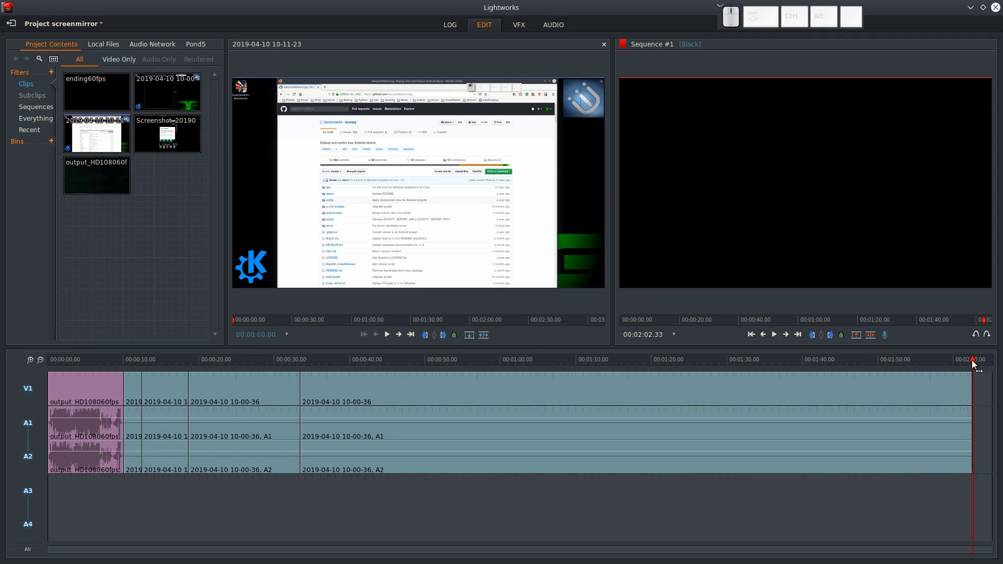
{"action": "left_click", "coordinate": [342, 365]}
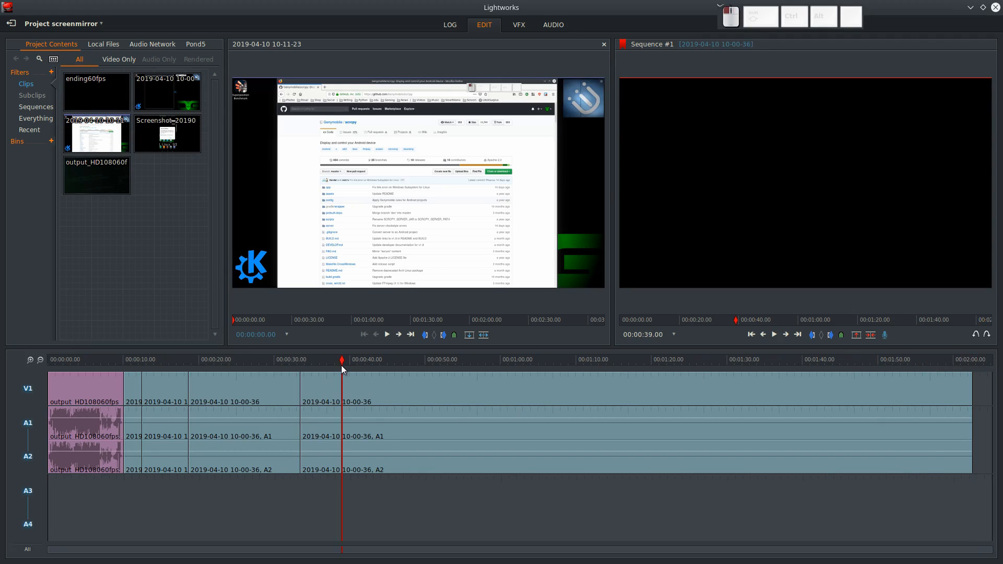
{"action": "key", "text": "End"}
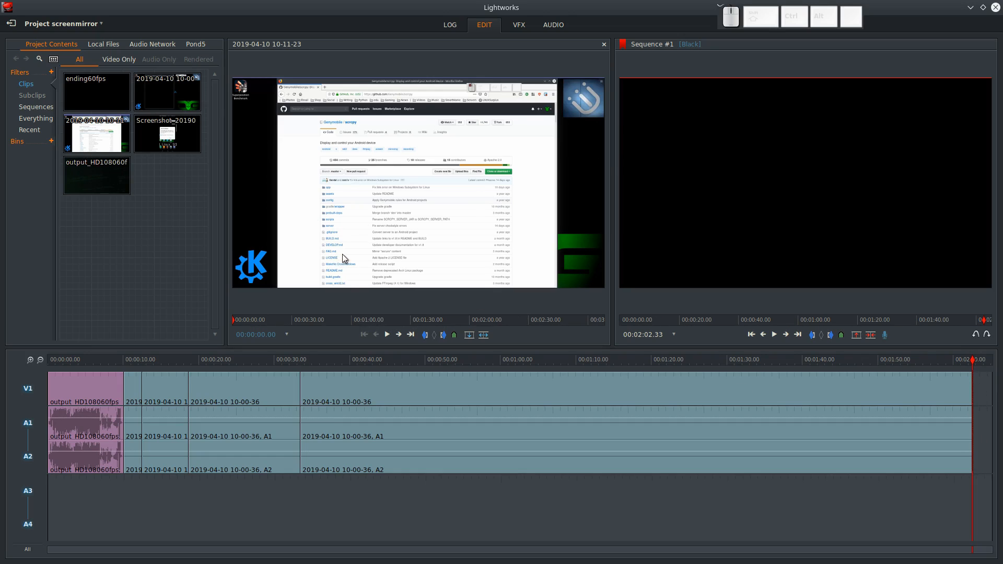
{"action": "left_click", "coordinate": [258, 319]}
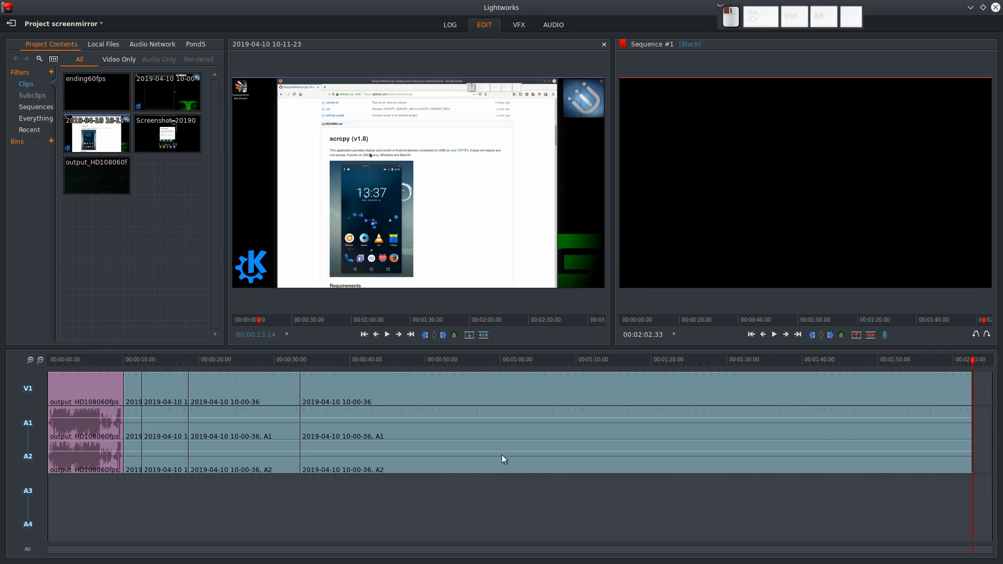
{"action": "left_click", "coordinate": [309, 357]}
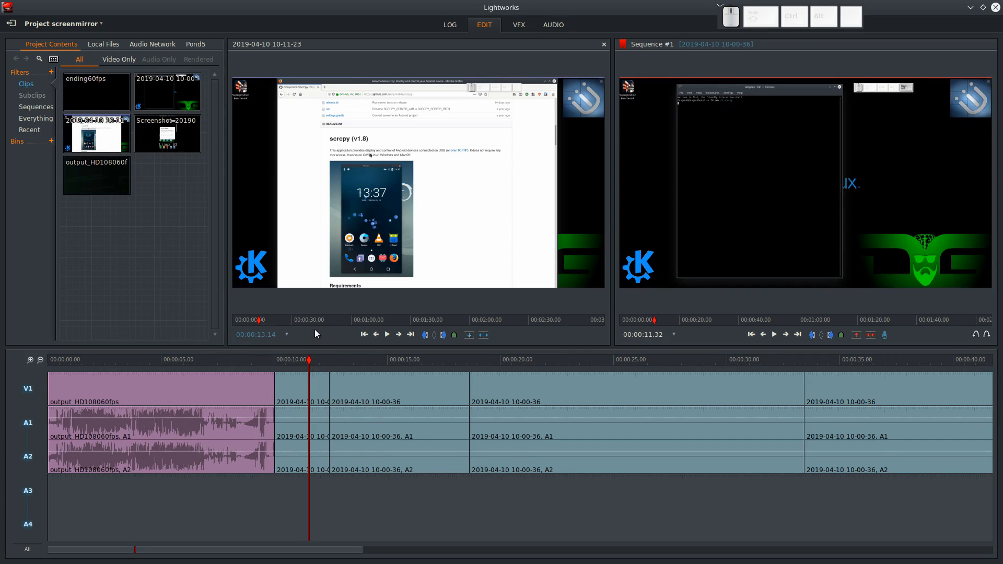
{"action": "key", "text": "a"}
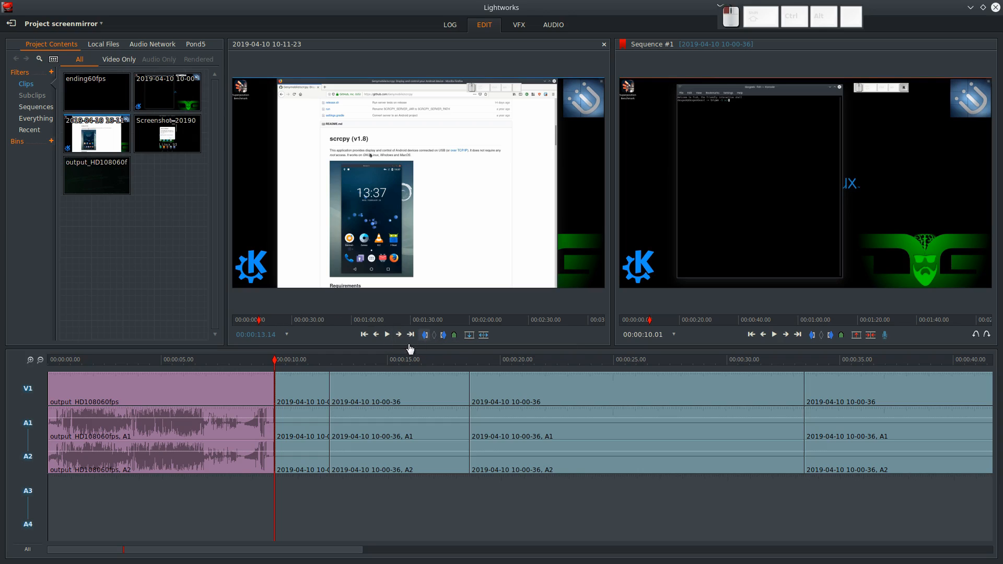
{"action": "left_click_drag", "start_coordinate": [244, 321], "coordinate": [349, 308]}
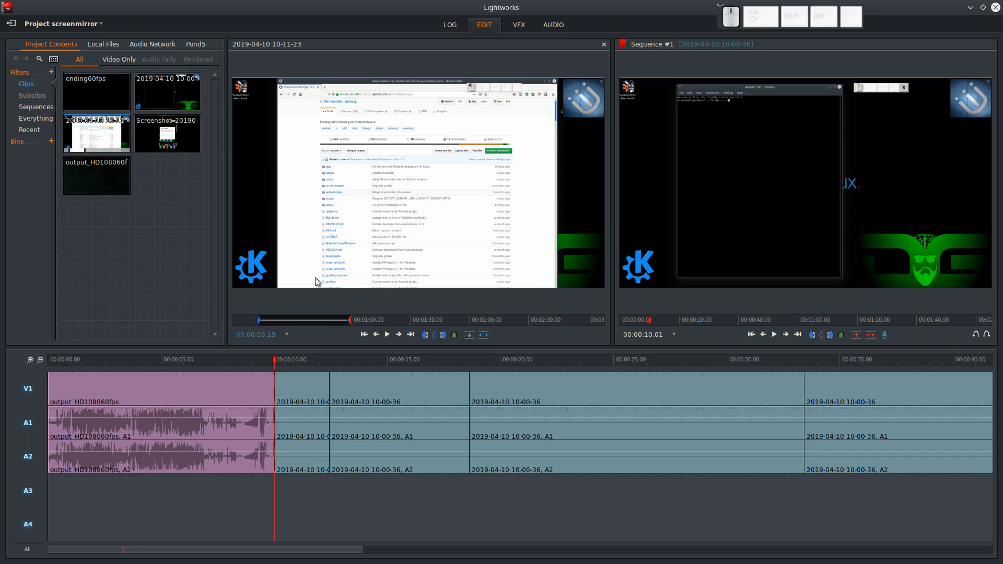
Step: Try replacing footage after the intro with the marked section, undo that, and insert the section at 00:00:10.01 instead
{"action": "left_click", "coordinate": [468, 337]}
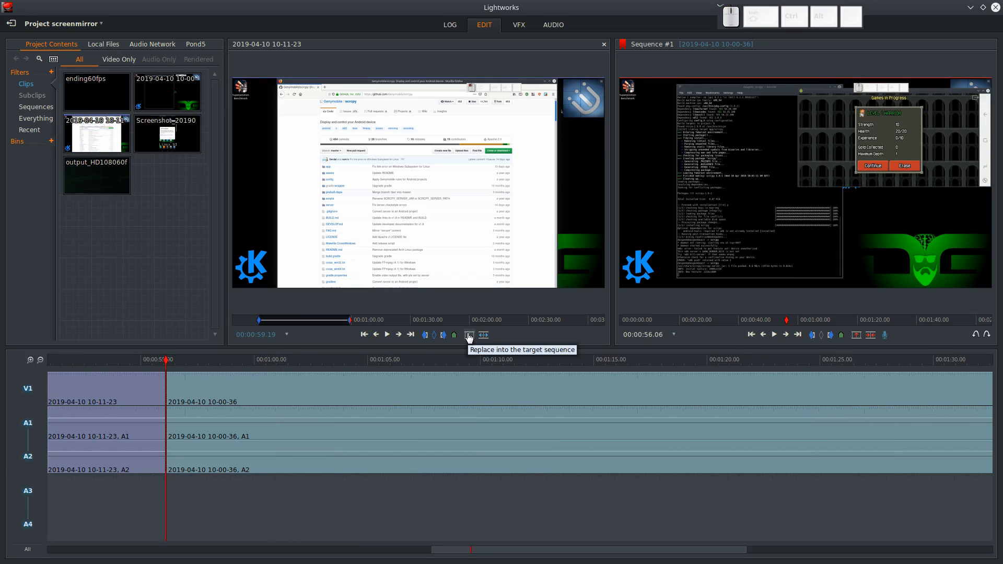
{"action": "left_click", "coordinate": [974, 340]}
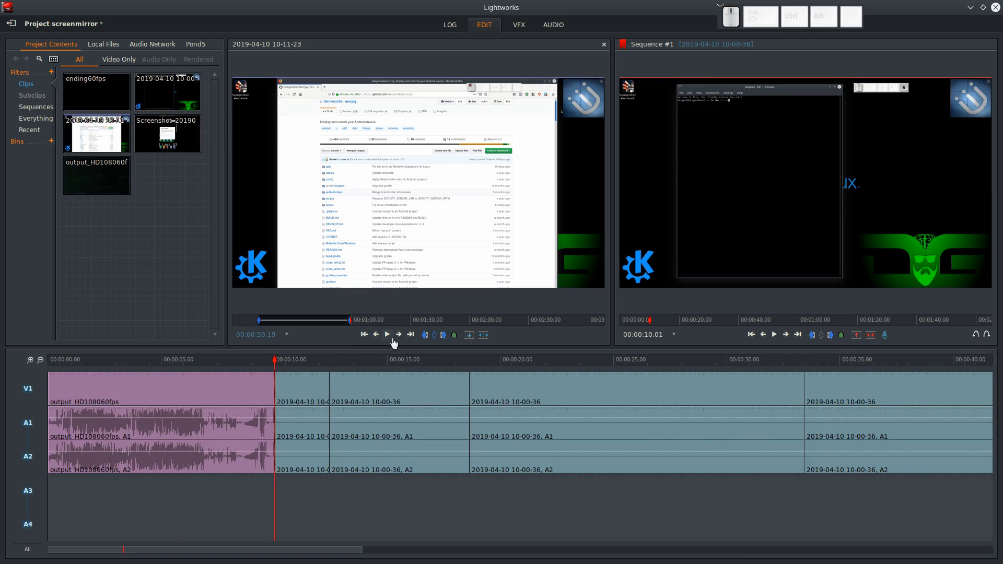
{"action": "left_click", "coordinate": [484, 336]}
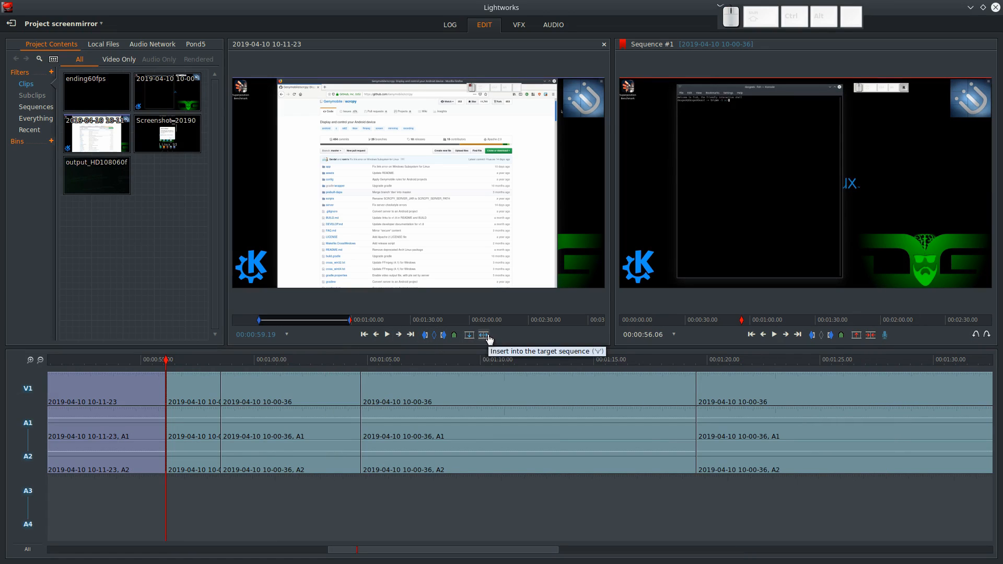
{"action": "left_click_drag", "start_coordinate": [147, 359], "coordinate": [52, 359]}
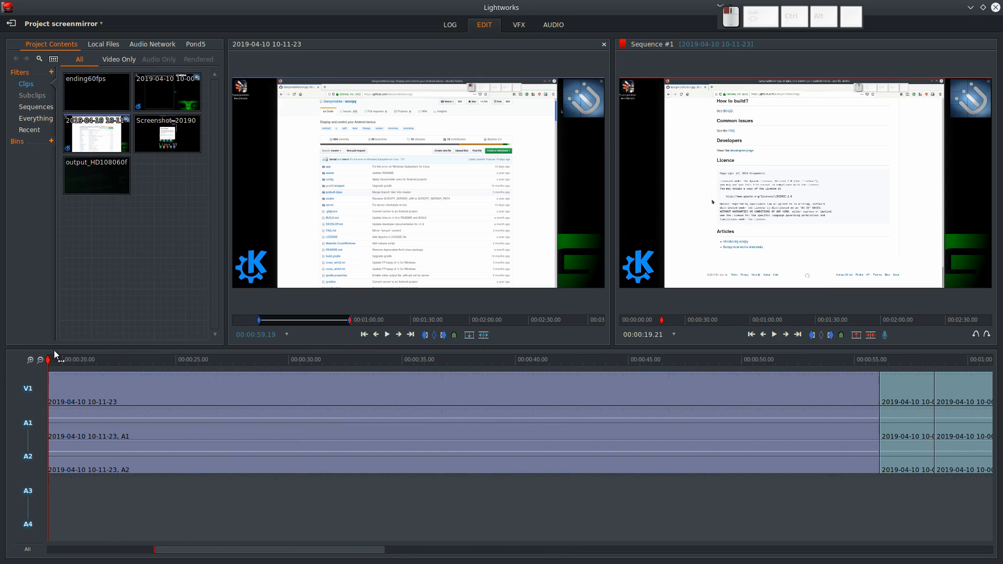
{"action": "left_click", "coordinate": [40, 360]}
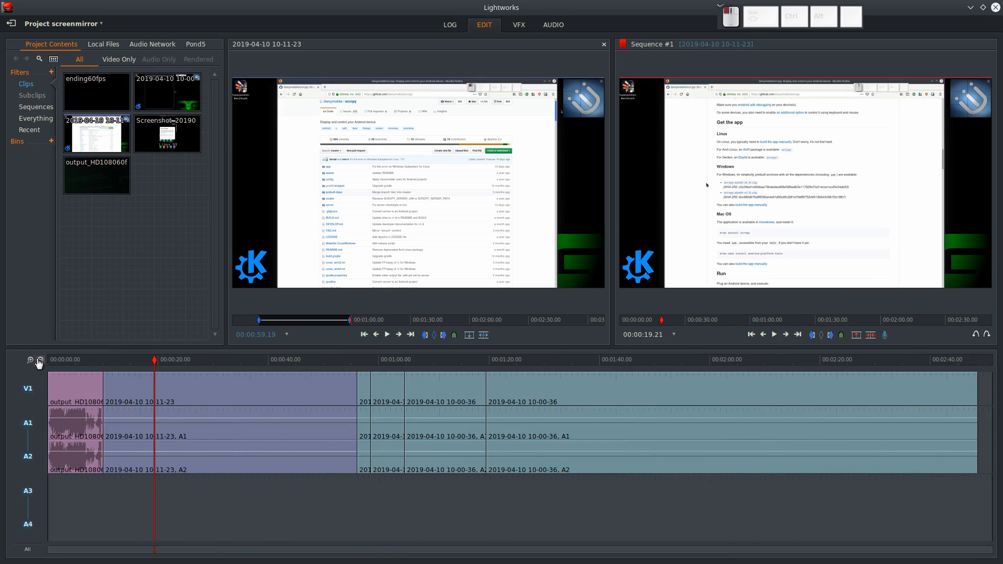
{"action": "left_click", "coordinate": [73, 359]}
{"action": "left_click_drag", "start_coordinate": [78, 360], "coordinate": [962, 360]}
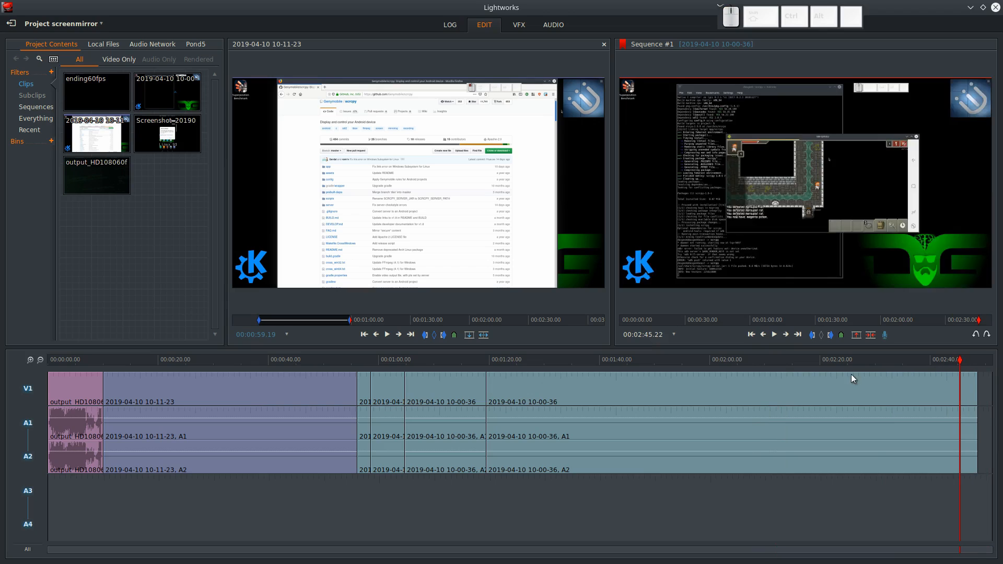
{"action": "key", "text": "End"}
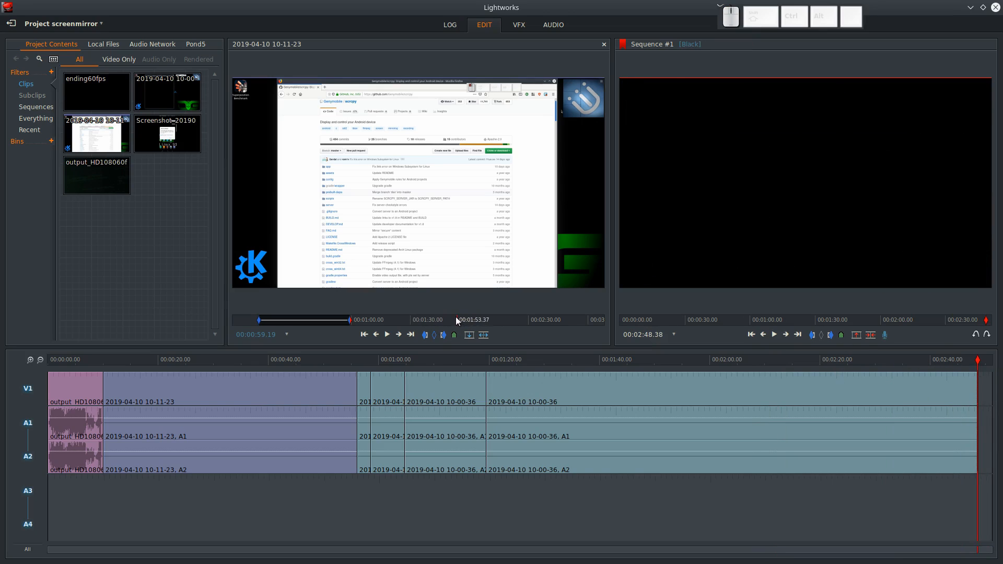
{"action": "left_click", "coordinate": [434, 335]}
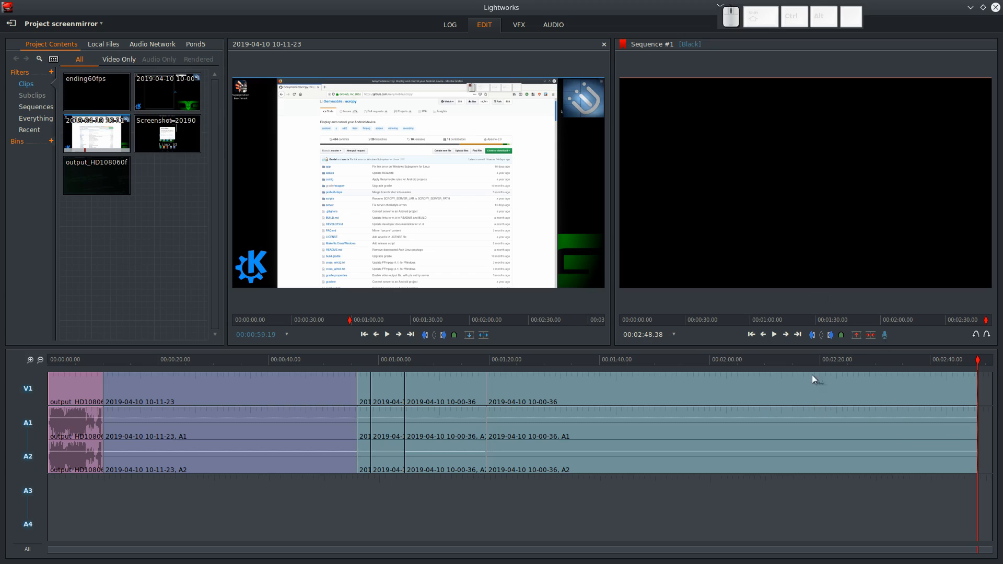
{"action": "left_click", "coordinate": [464, 319]}
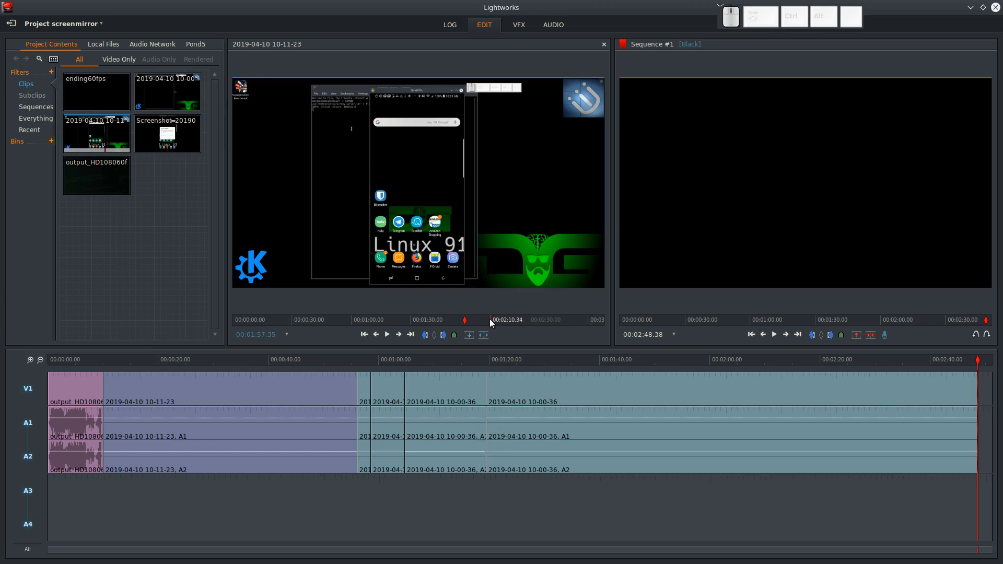
{"action": "left_click", "coordinate": [559, 319]}
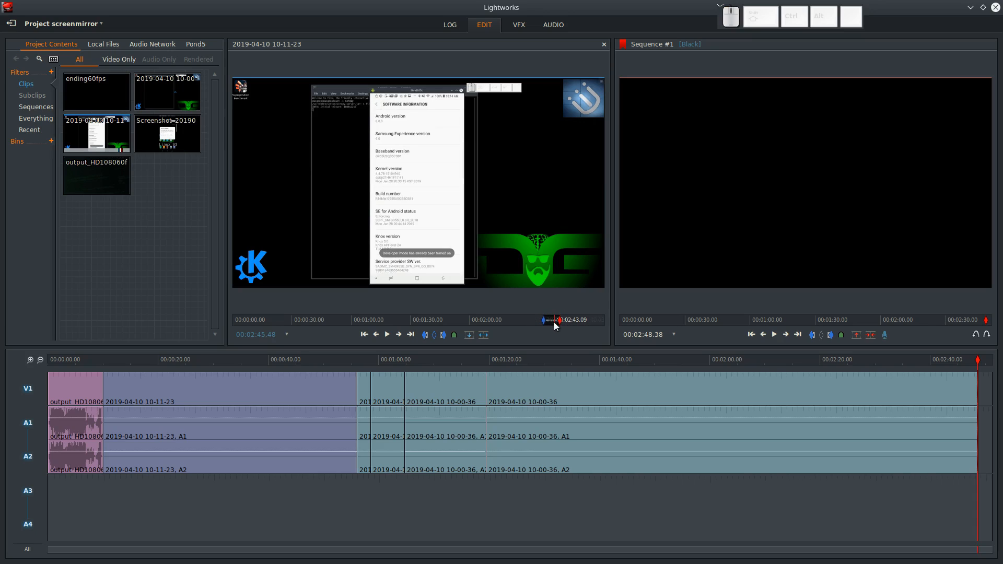
{"action": "left_click", "coordinate": [482, 335]}
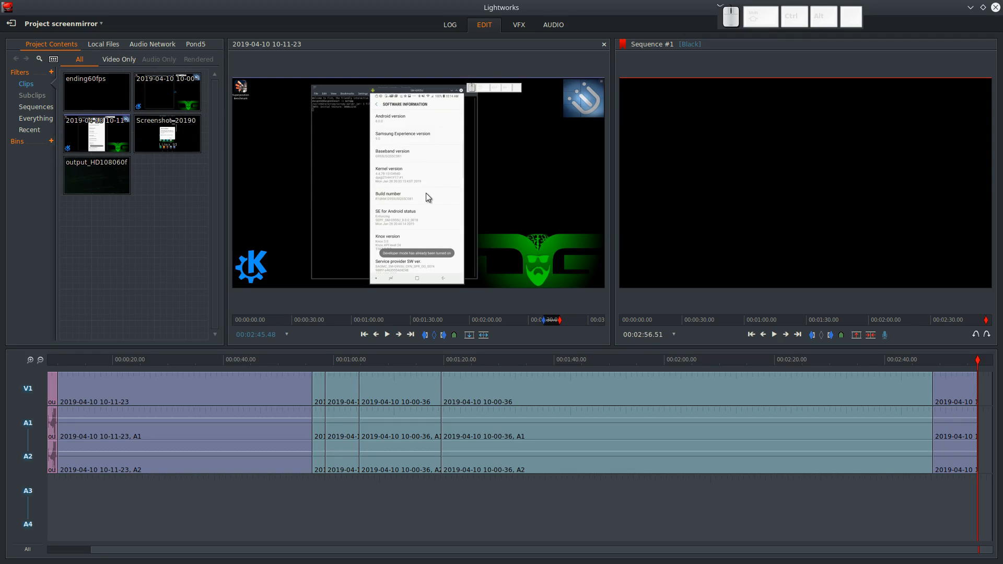
{"action": "left_click", "coordinate": [567, 318]}
{"action": "left_click", "coordinate": [426, 336]}
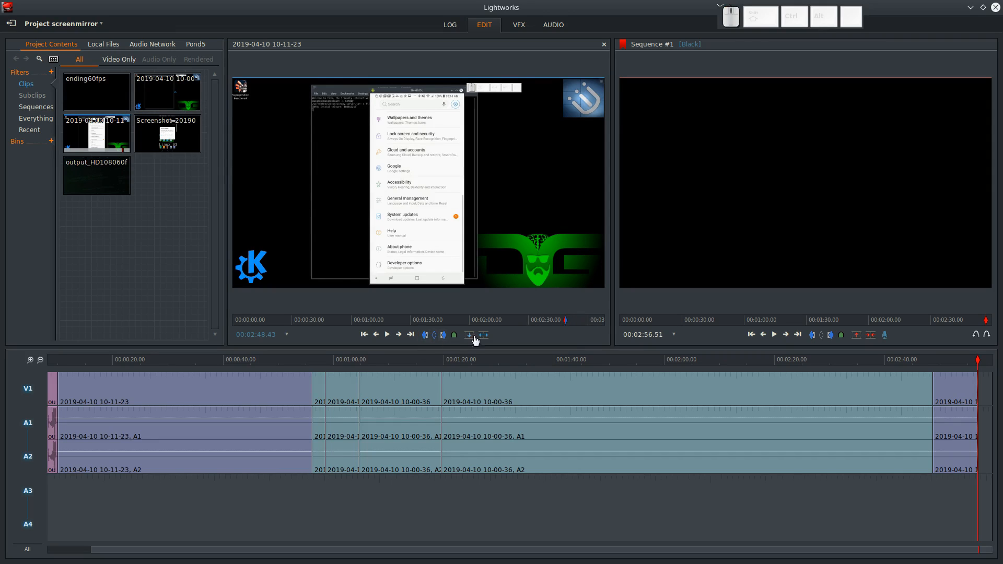
{"action": "left_click", "coordinate": [571, 320]}
{"action": "left_click_drag", "start_coordinate": [572, 321], "coordinate": [590, 321]}
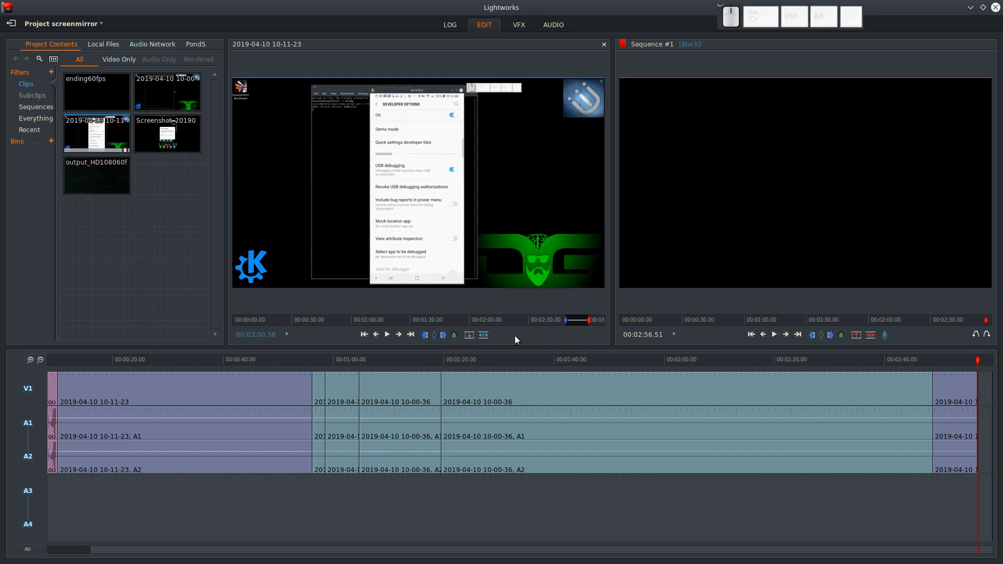
{"action": "left_click", "coordinate": [484, 336]}
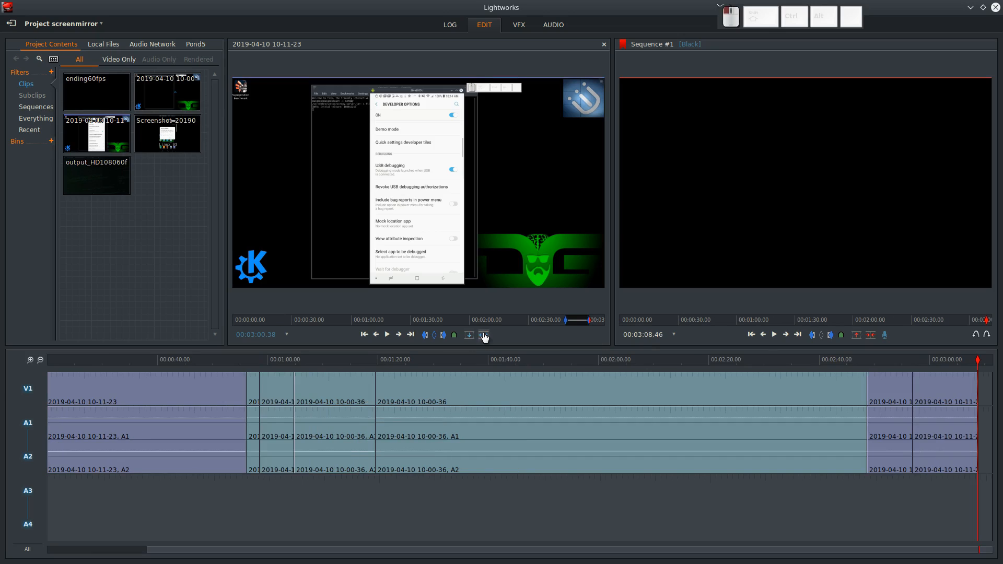
Step: Review the first section appended at the sequence end and the cuts around 00:00:58.31, with the whole sequence fitted in view
{"action": "left_click", "coordinate": [858, 360]}
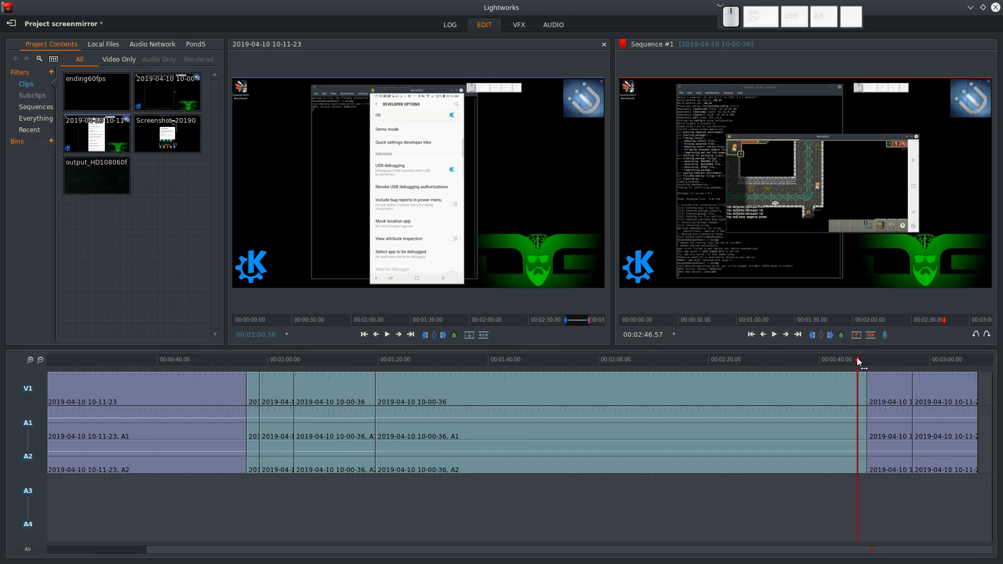
{"action": "left_click_drag", "start_coordinate": [859, 361], "coordinate": [886, 346]}
{"action": "left_click_drag", "start_coordinate": [884, 342], "coordinate": [887, 343]}
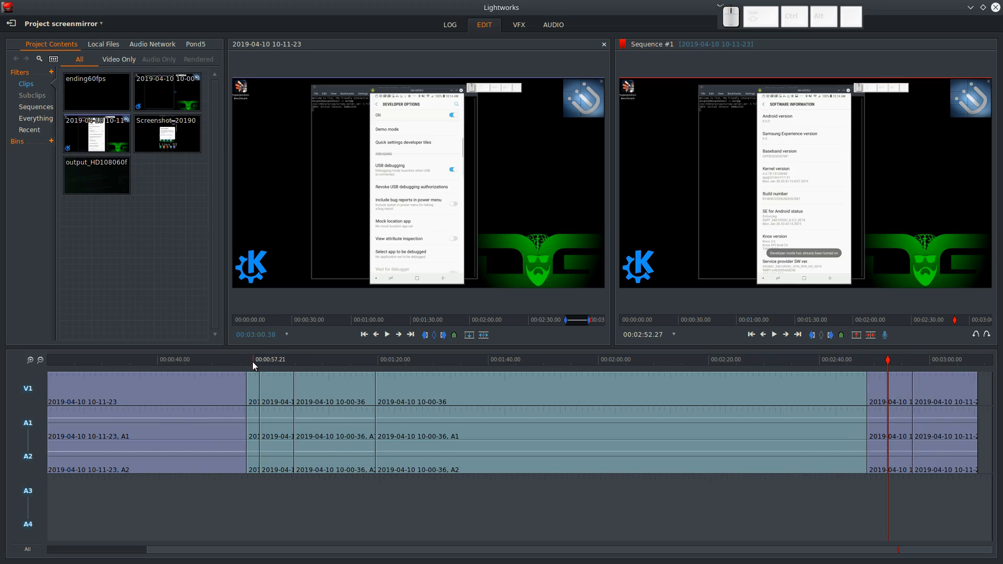
{"action": "left_click_drag", "start_coordinate": [256, 359], "coordinate": [370, 341]}
{"action": "key", "text": "s"}
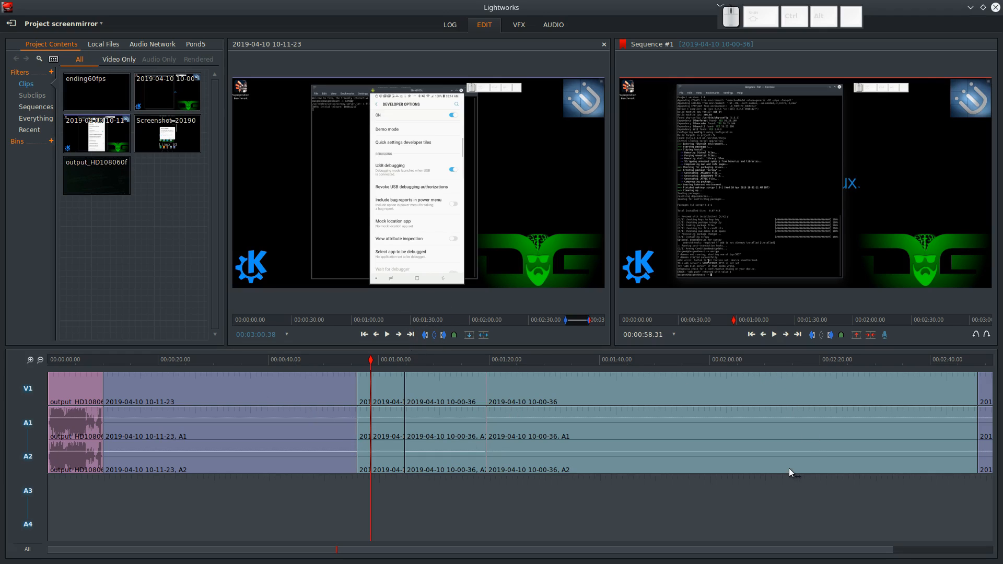
{"action": "left_click_drag", "start_coordinate": [799, 547], "coordinate": [883, 552]}
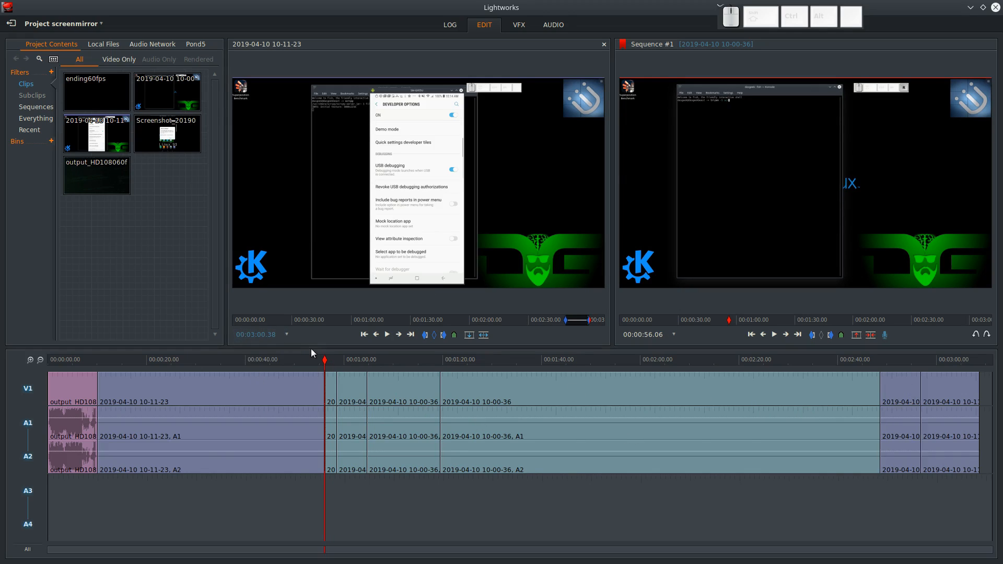
Step: Open a gap at 00:00:56.06 by inserting the marked section there and removing it with its space left empty
{"action": "mouse_move", "coordinate": [898, 388]}
{"action": "left_mouse_down"}
{"action": "mouse_move", "coordinate": [865, 375]}
{"action": "mouse_move", "coordinate": [498, 388]}
{"action": "mouse_move", "coordinate": [330, 387]}
{"action": "mouse_move", "coordinate": [298, 378]}
{"action": "mouse_move", "coordinate": [898, 388]}
{"action": "left_mouse_up"}
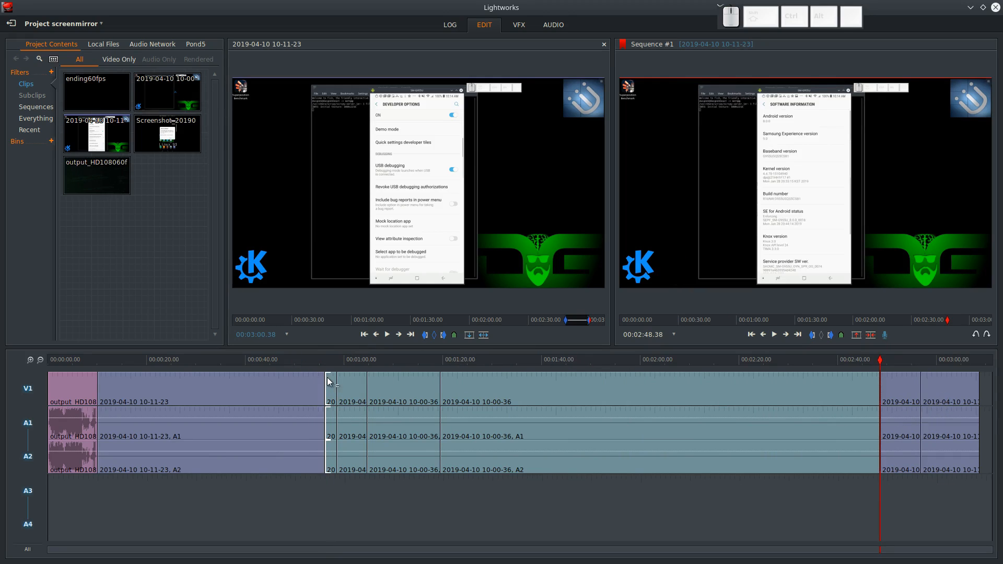
{"action": "left_click_drag", "start_coordinate": [325, 361], "coordinate": [335, 360]}
{"action": "key", "text": "a"}
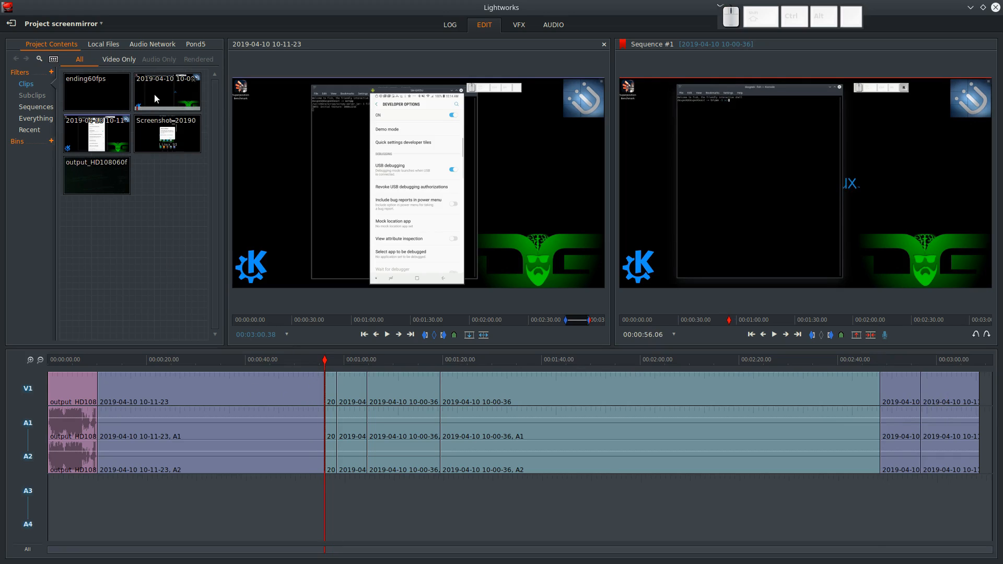
{"action": "left_click", "coordinate": [469, 336]}
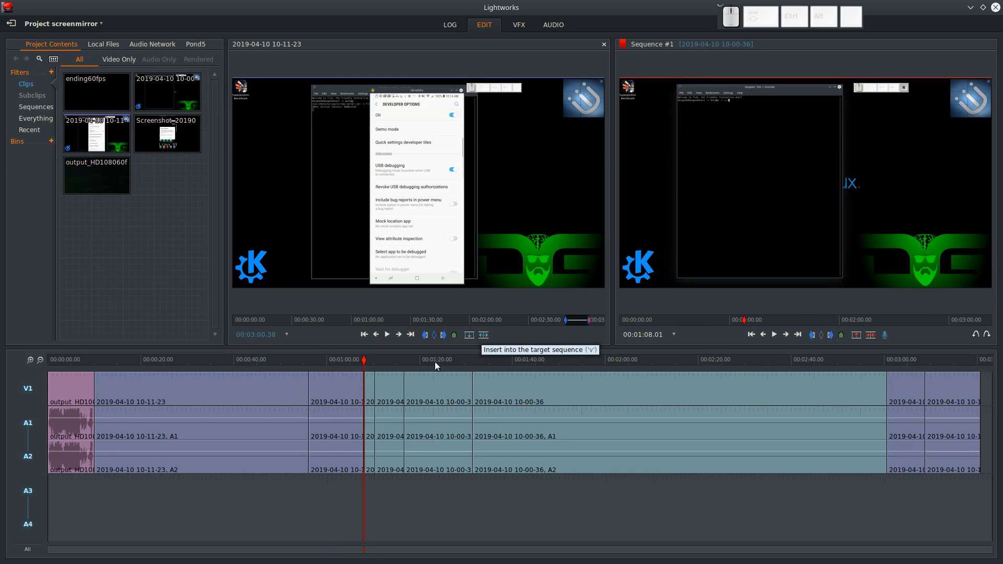
{"action": "left_click", "coordinate": [332, 387]}
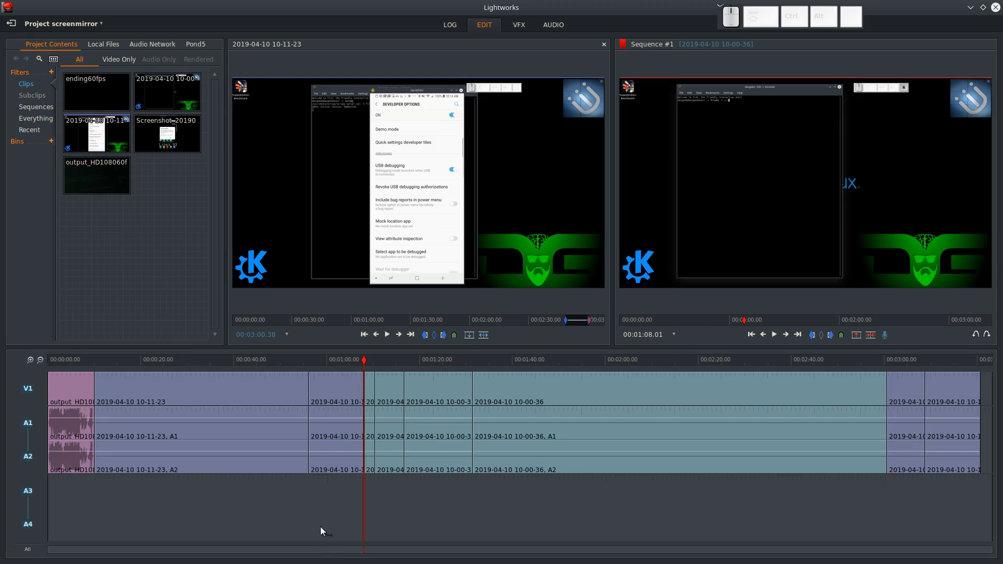
{"action": "right_click", "coordinate": [324, 388]}
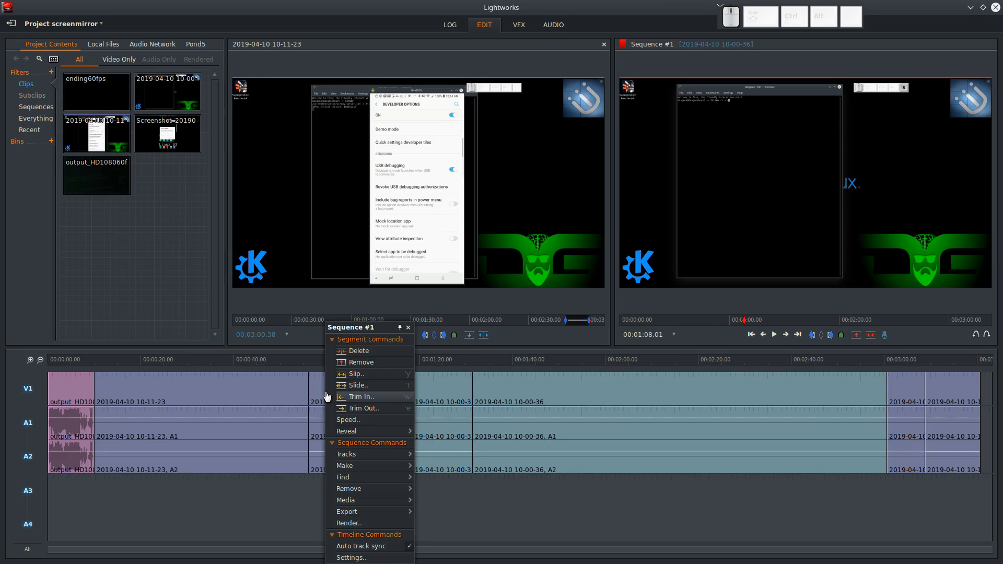
{"action": "left_click", "coordinate": [348, 364]}
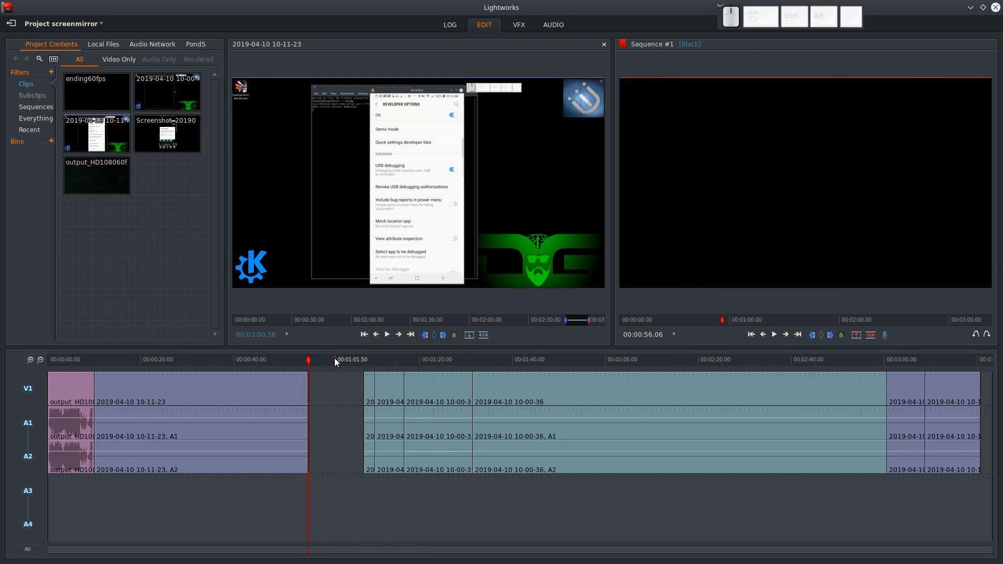
Step: Move the first appended section from the sequence end into the gap at 00:00:56.06 and place the playhead at its end
{"action": "mouse_move", "coordinate": [333, 358]}
{"action": "left_mouse_down"}
{"action": "mouse_move", "coordinate": [315, 357]}
{"action": "mouse_move", "coordinate": [326, 356]}
{"action": "left_mouse_up"}
{"action": "left_click_drag", "start_coordinate": [905, 385], "coordinate": [328, 392]}
{"action": "key", "text": "s"}
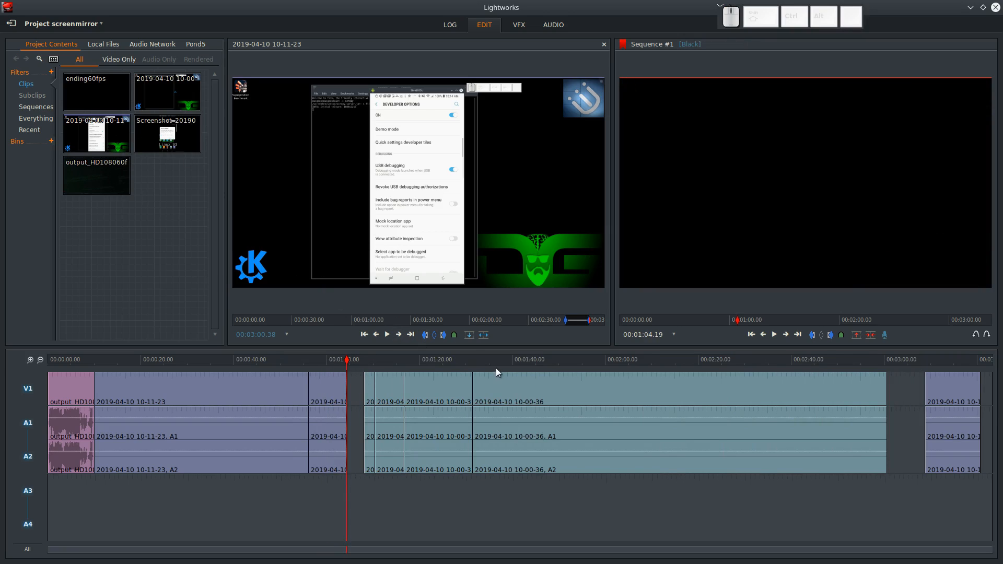
Step: Insert the marked section at 00:01:04.19, undo a trial deletion of it, and remove it with its space left empty
{"action": "left_click", "coordinate": [483, 335]}
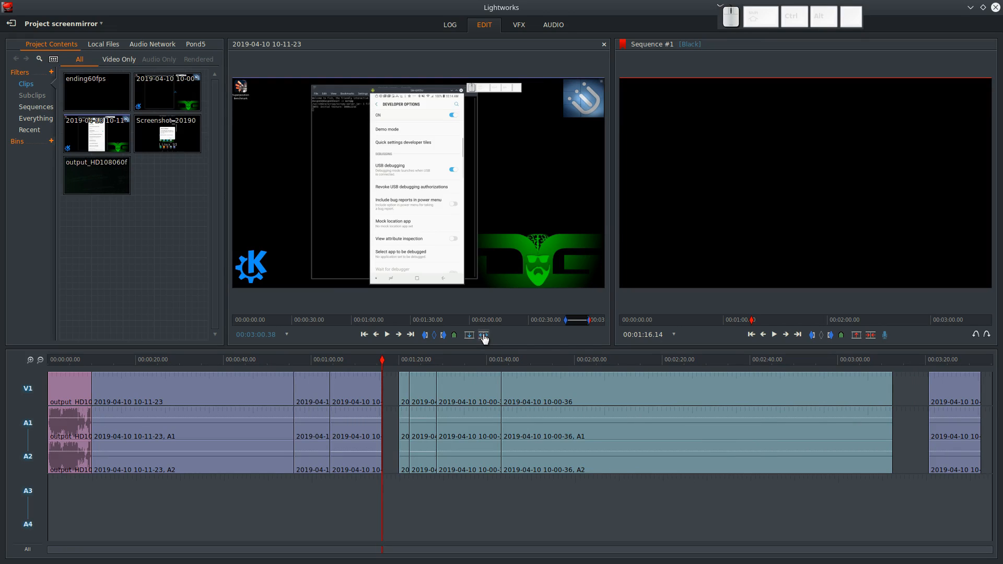
{"action": "right_click", "coordinate": [349, 384]}
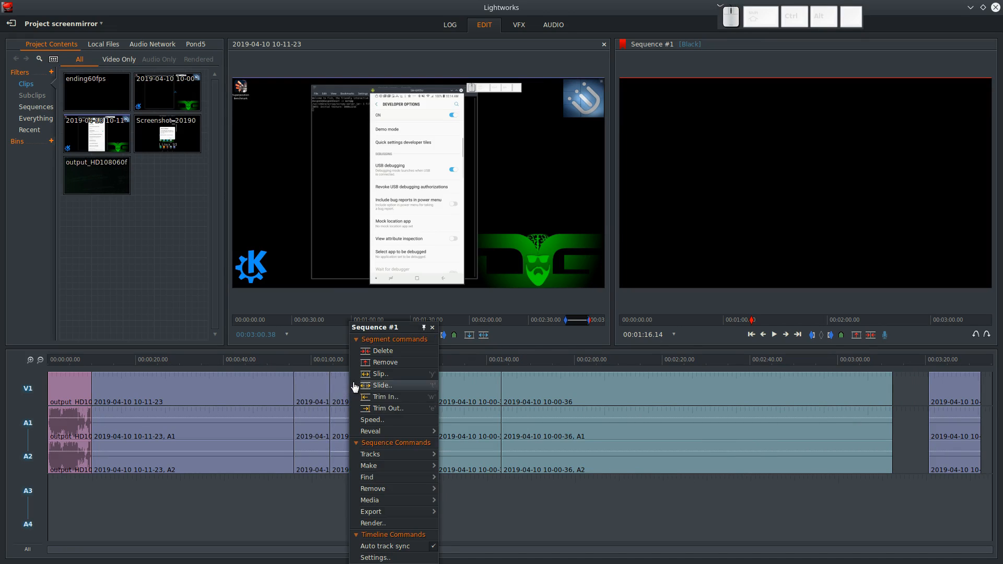
{"action": "left_click", "coordinate": [380, 352]}
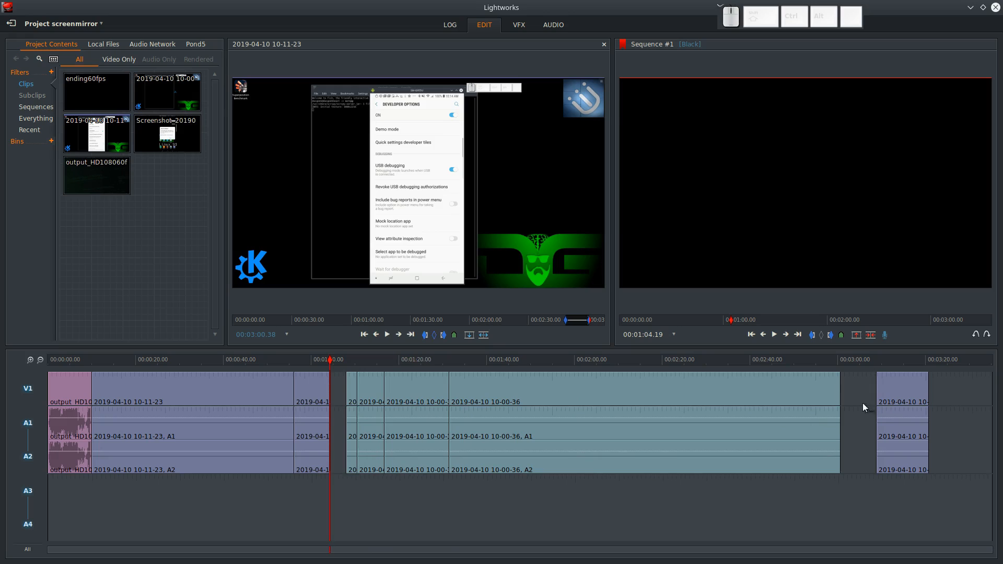
{"action": "left_click", "coordinate": [975, 335]}
{"action": "right_click", "coordinate": [354, 383]}
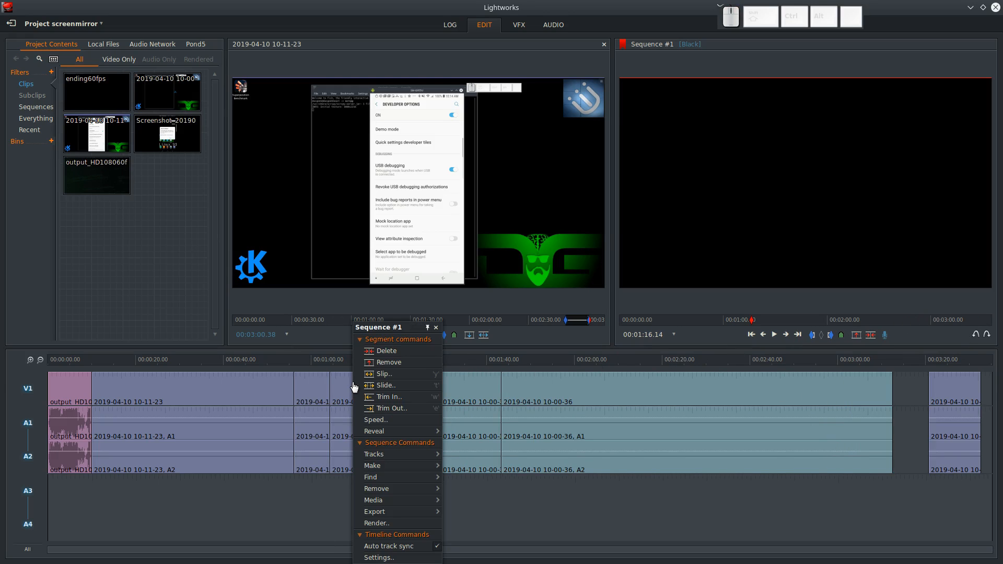
{"action": "left_click", "coordinate": [384, 362]}
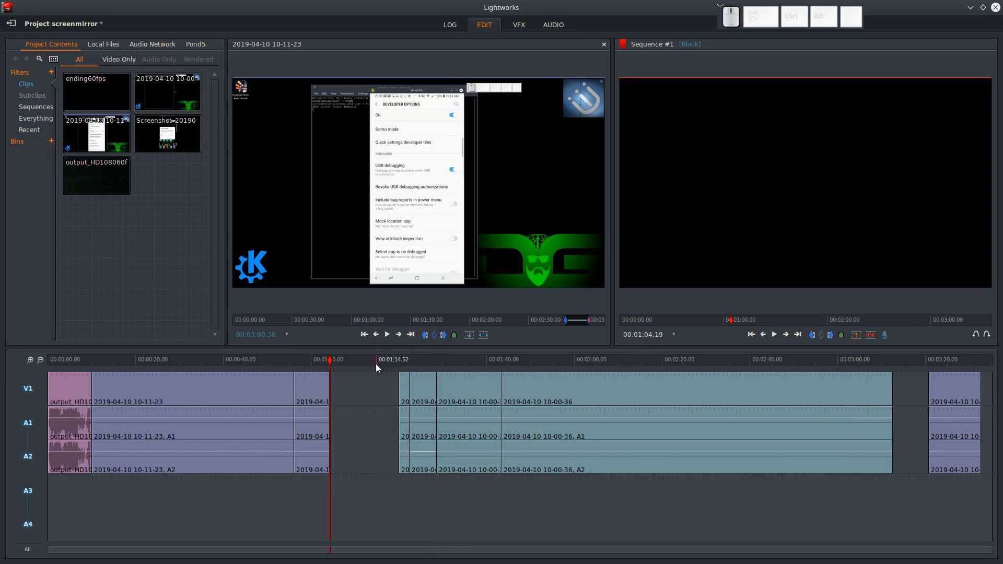
Step: Move the last appended section from the sequence end into the gap at 00:01:04.19 and close the gap remaining behind it
{"action": "left_click", "coordinate": [314, 359]}
{"action": "mouse_move", "coordinate": [313, 358]}
{"action": "left_mouse_down"}
{"action": "mouse_move", "coordinate": [289, 358]}
{"action": "mouse_move", "coordinate": [312, 357]}
{"action": "left_mouse_up"}
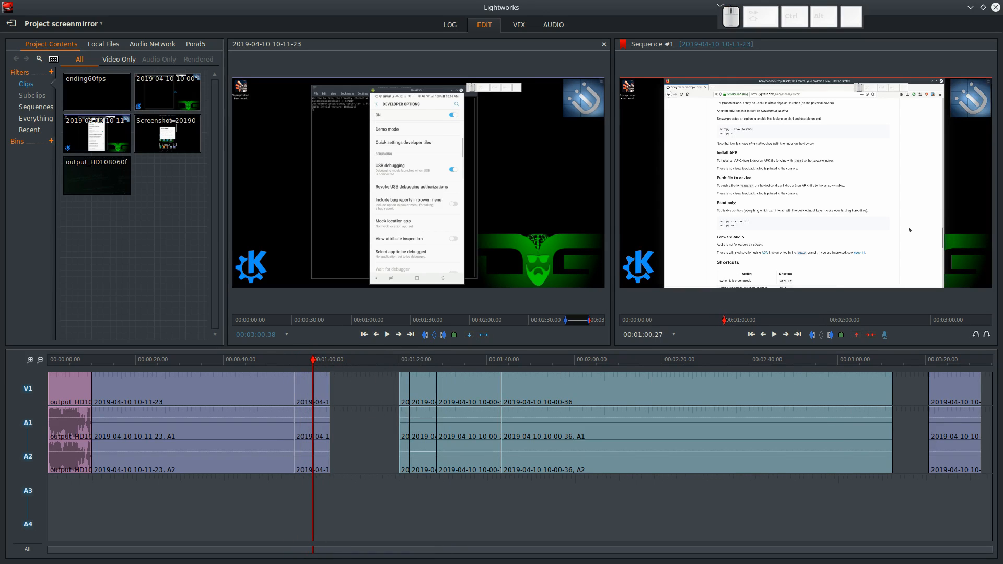
{"action": "left_click_drag", "start_coordinate": [961, 390], "coordinate": [388, 390]}
{"action": "right_click", "coordinate": [388, 391]}
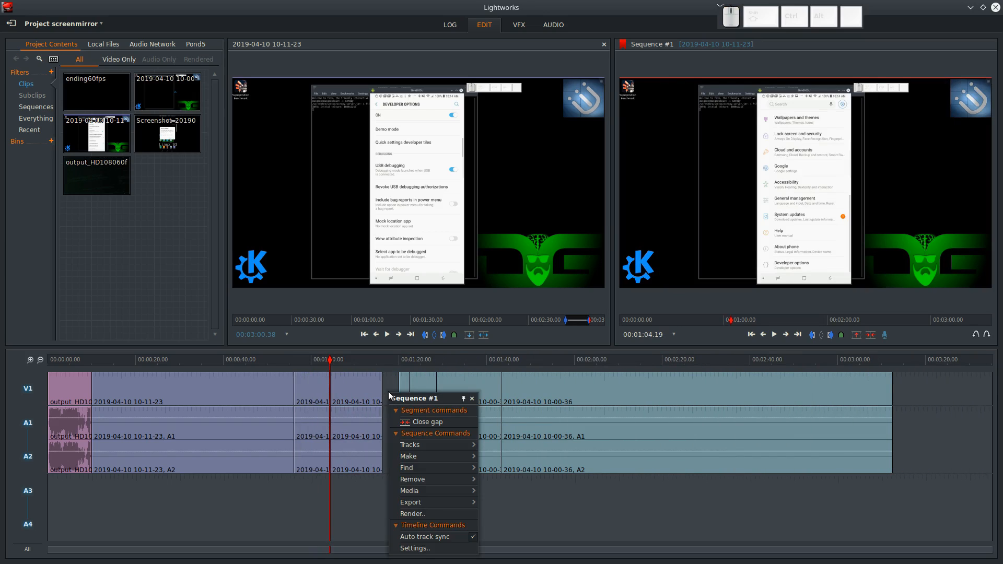
{"action": "left_click", "coordinate": [410, 424]}
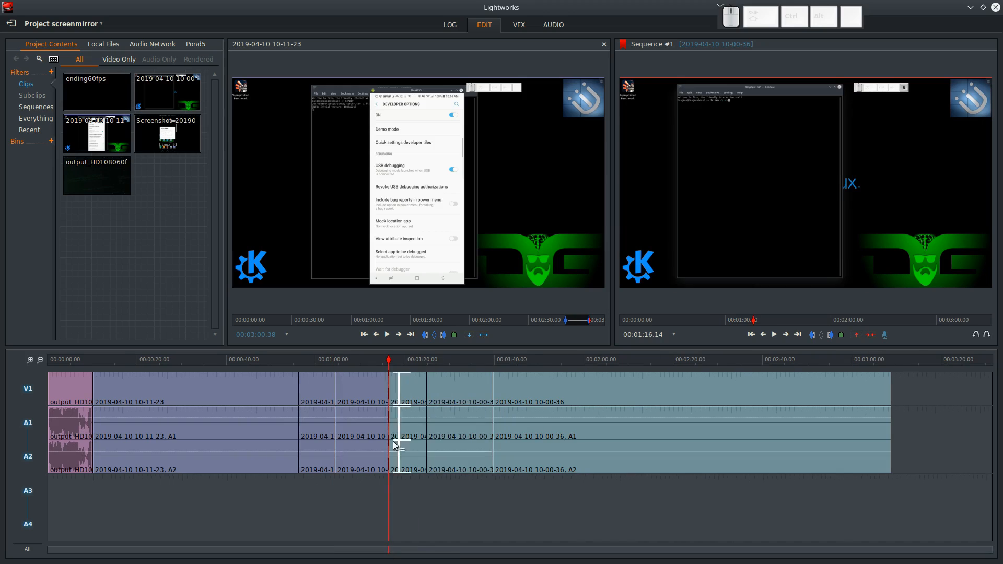
Step: Review the rearranged sequence through to its end, including the cuts around the two moved phone settings sections
{"action": "left_click_drag", "start_coordinate": [371, 360], "coordinate": [348, 355]}
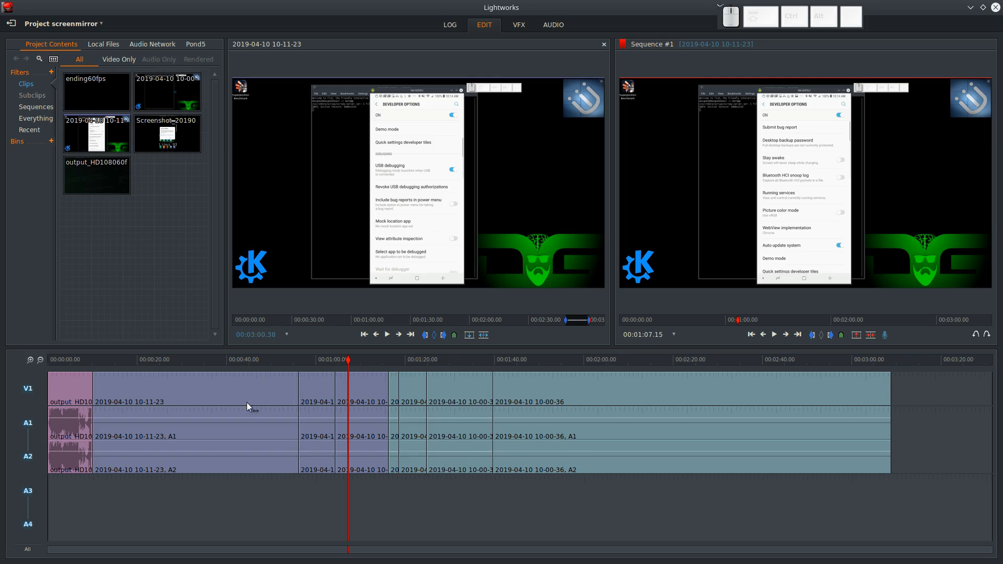
{"action": "left_click_drag", "start_coordinate": [172, 360], "coordinate": [316, 354]}
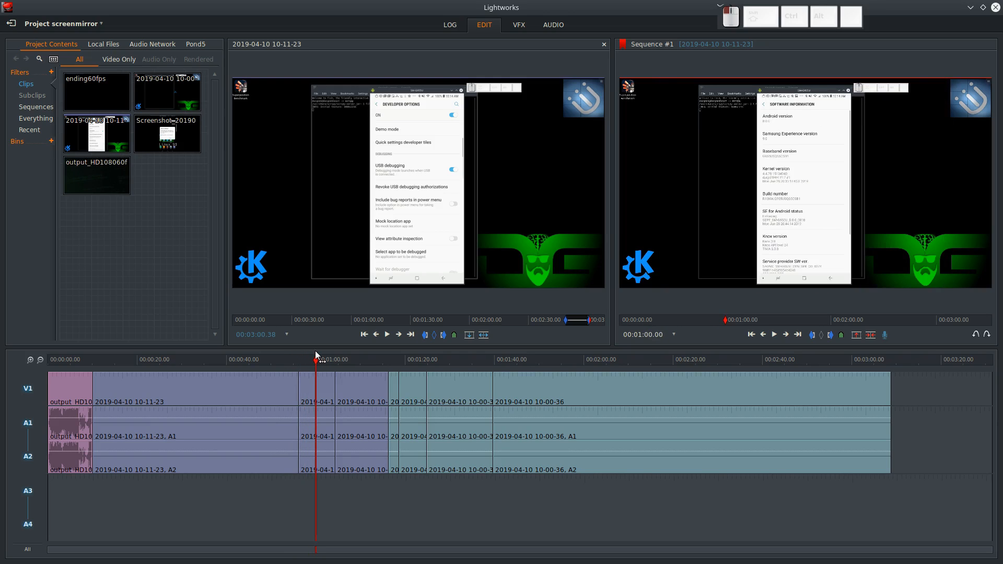
{"action": "left_click_drag", "start_coordinate": [316, 352], "coordinate": [887, 358]}
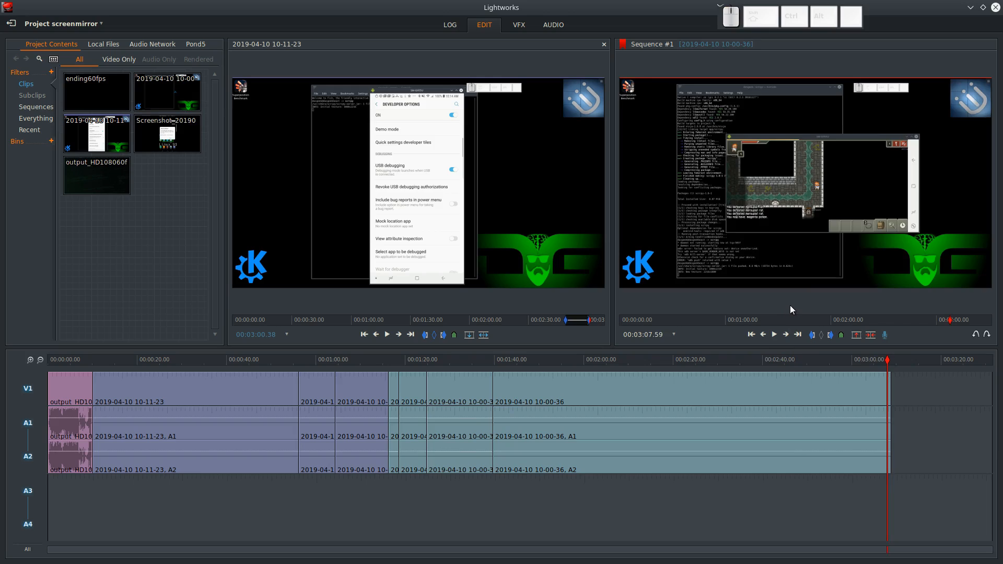
{"action": "key", "text": "End"}
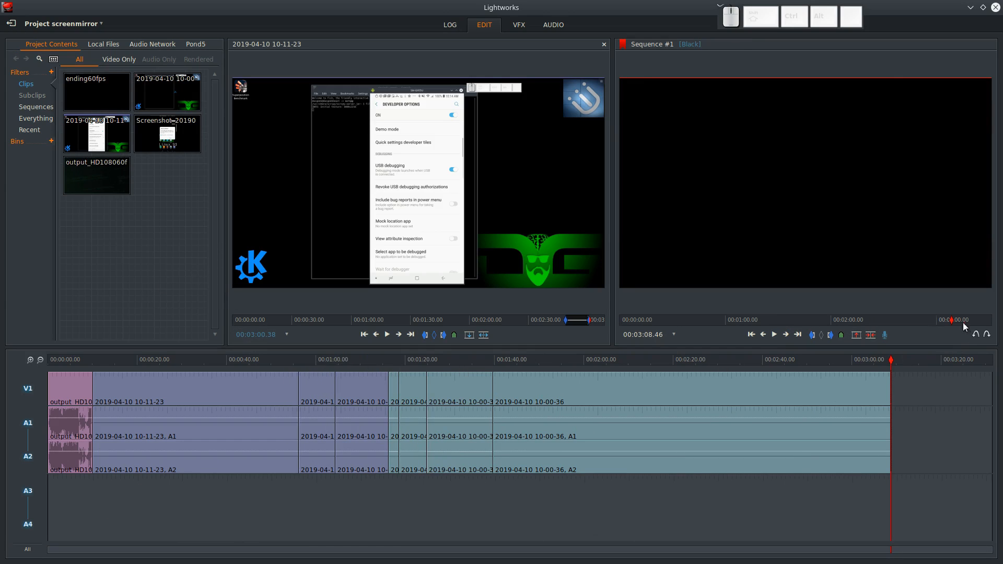
{"action": "left_click", "coordinate": [321, 365]}
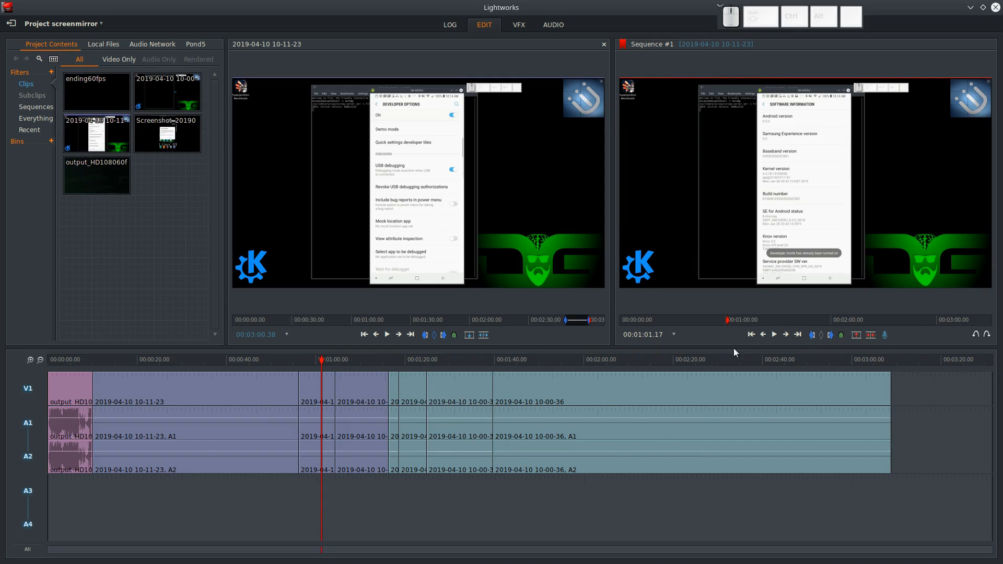
{"action": "key", "text": "s"}
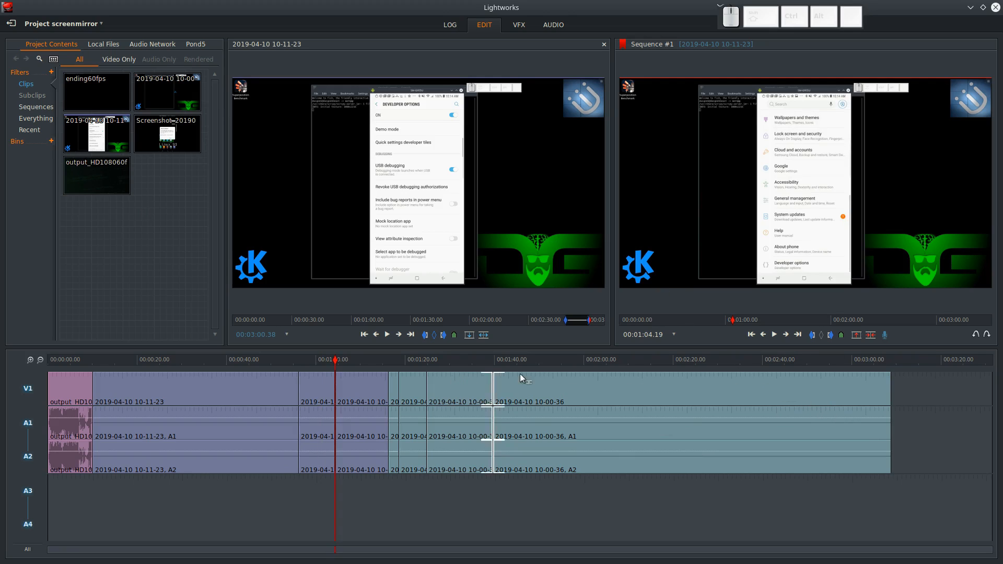
{"action": "key", "text": "s"}
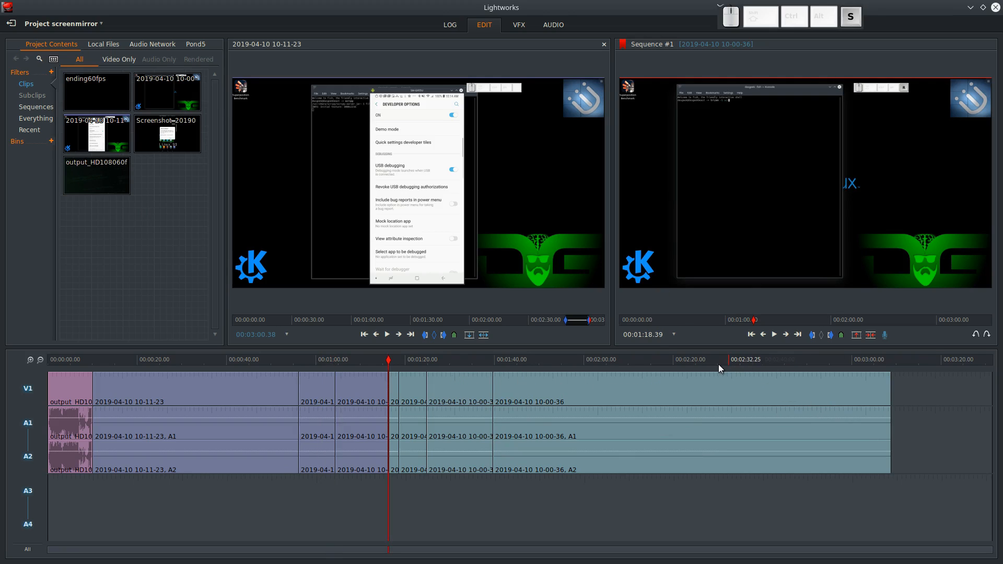
Step: Move the playhead to the end of the sequence, preview the ending60fps clip briefly, and insert it there as the outro
{"action": "key", "text": "s"}
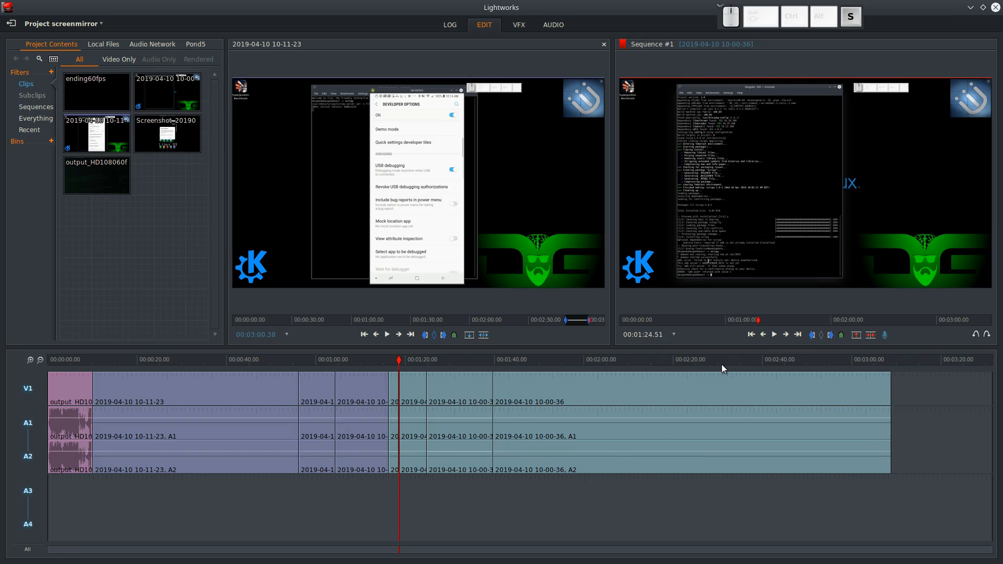
{"action": "key", "text": "s"}
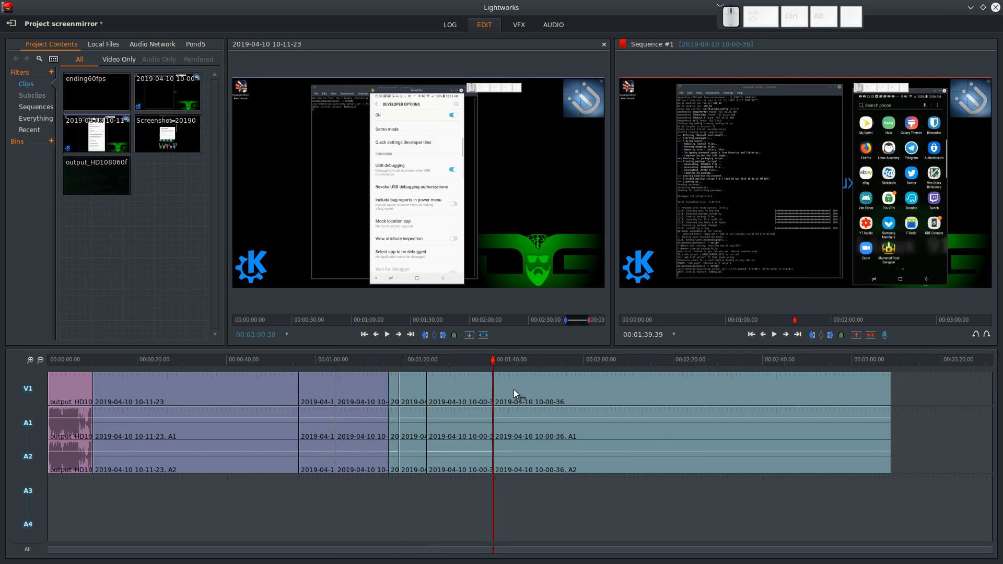
{"action": "key", "text": "s"}
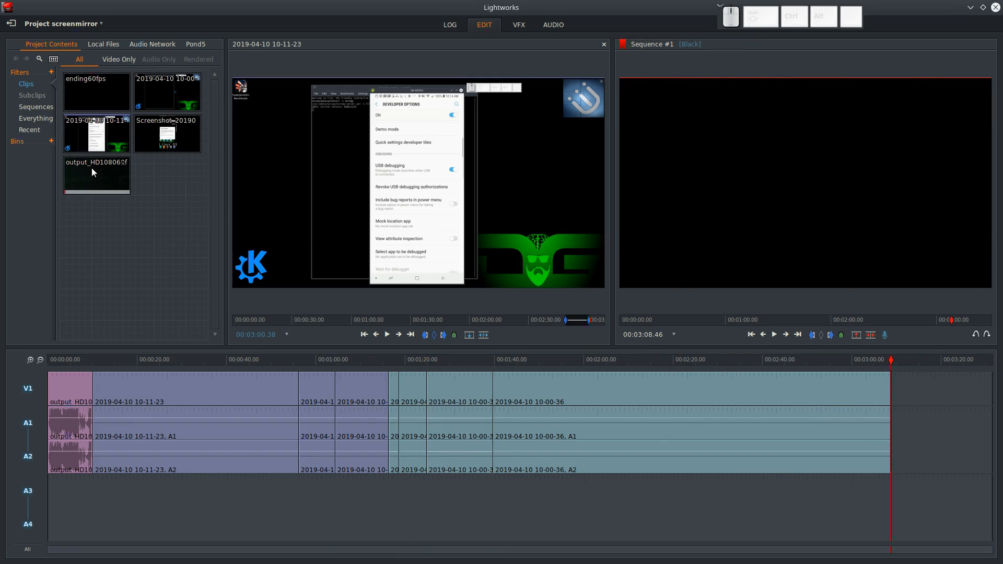
{"action": "left_click", "coordinate": [102, 87]}
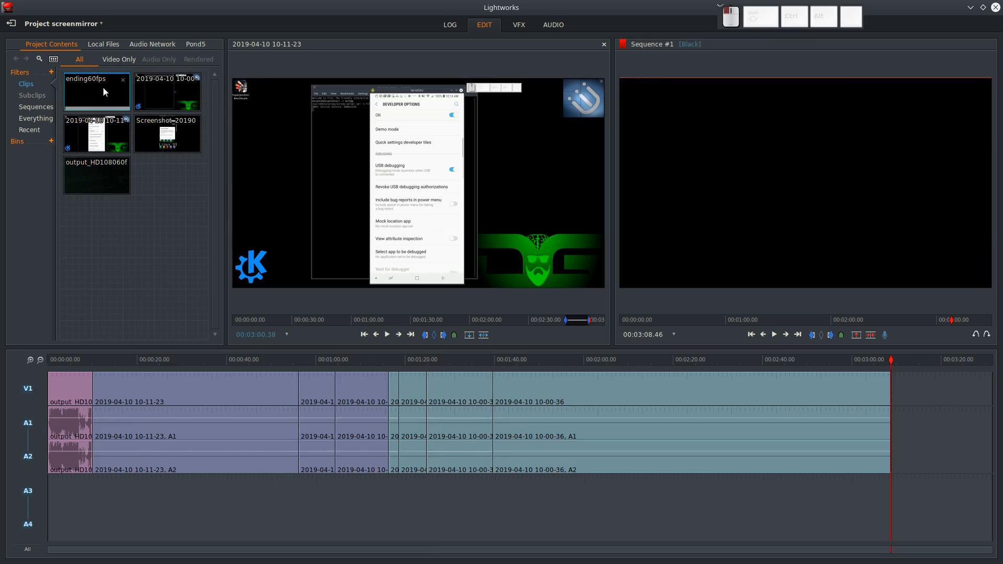
{"action": "left_click", "coordinate": [387, 335]}
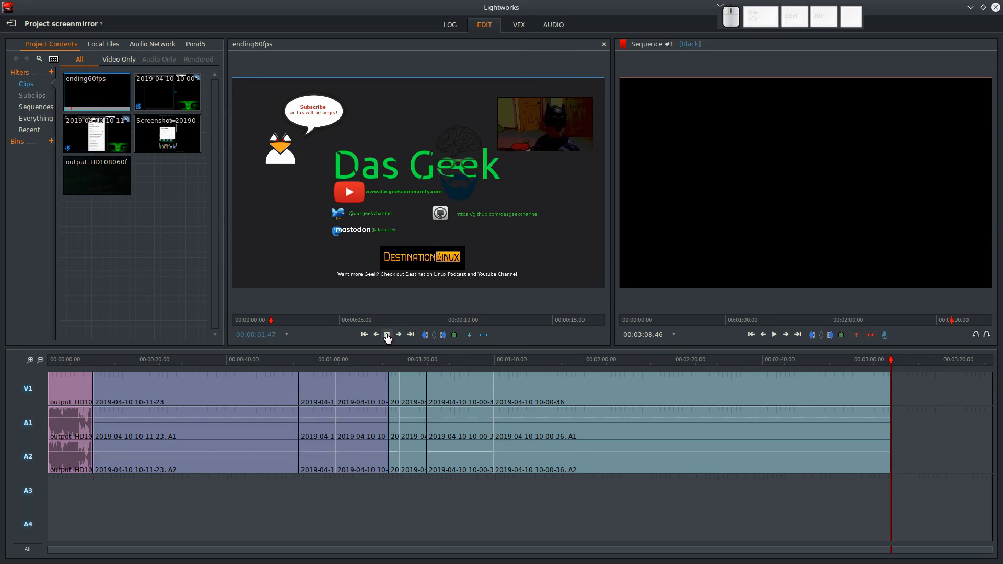
{"action": "left_click", "coordinate": [387, 335]}
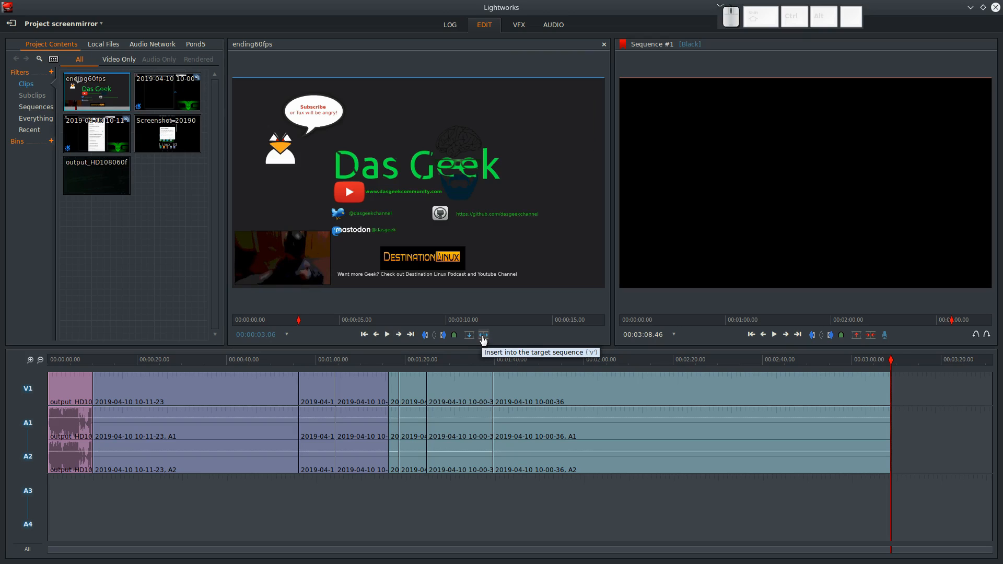
{"action": "left_click", "coordinate": [483, 336]}
{"action": "mouse_move", "coordinate": [871, 364]}
{"action": "left_mouse_down"}
{"action": "mouse_move", "coordinate": [384, 372]}
{"action": "mouse_move", "coordinate": [880, 367]}
{"action": "left_mouse_up"}
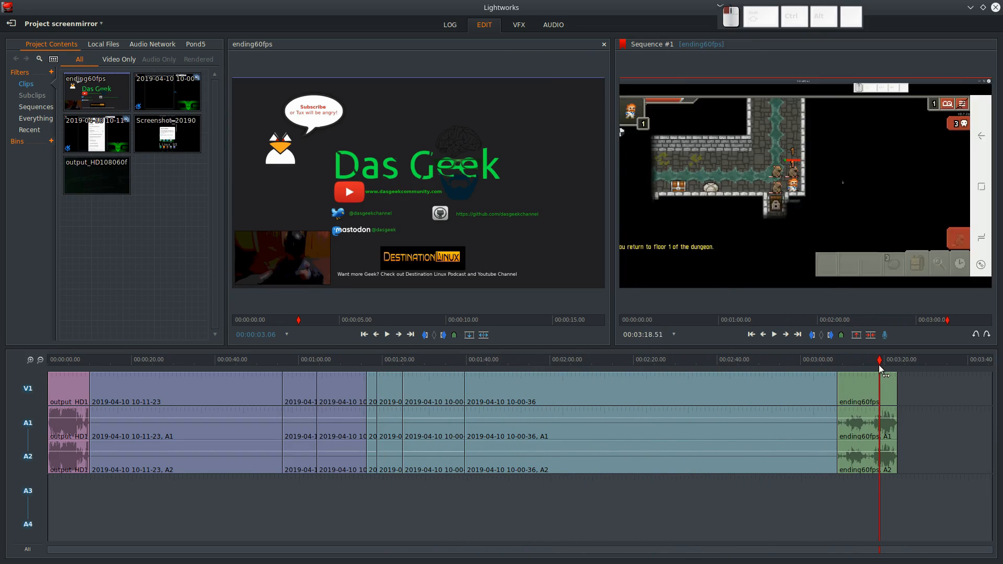
{"action": "left_click", "coordinate": [151, 366]}
{"action": "left_click_drag", "start_coordinate": [69, 377], "coordinate": [852, 377]}
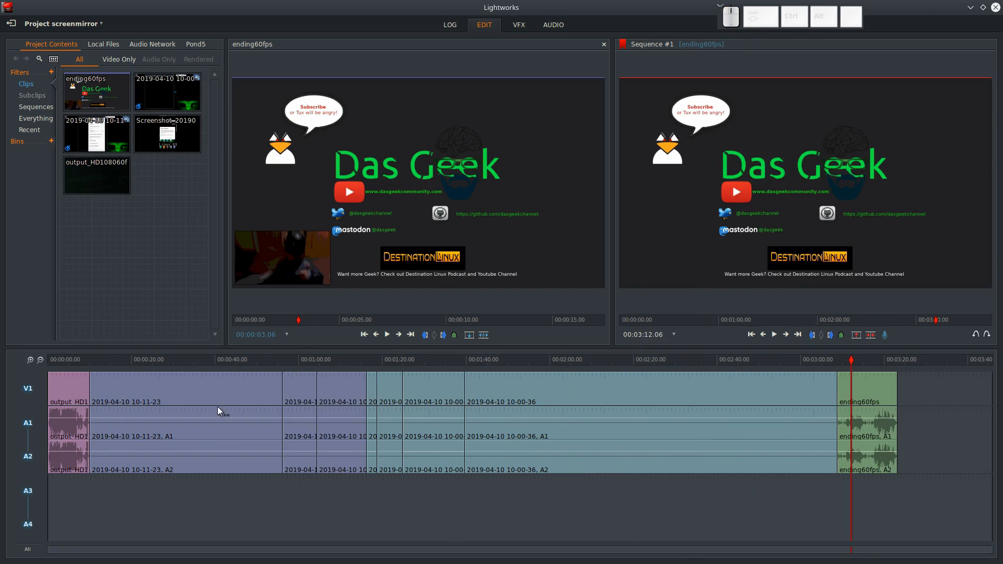
{"action": "left_click_drag", "start_coordinate": [180, 359], "coordinate": [126, 355]}
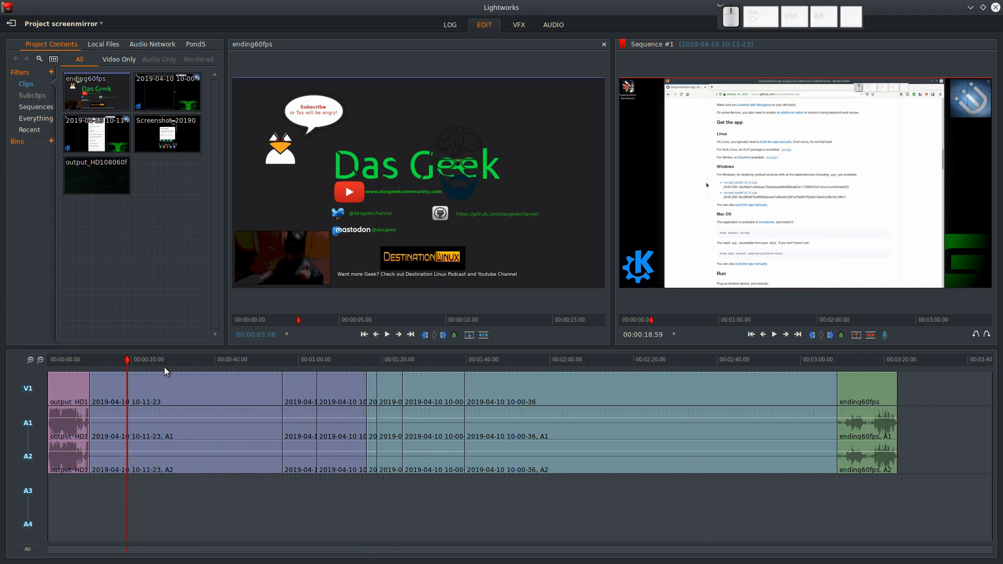